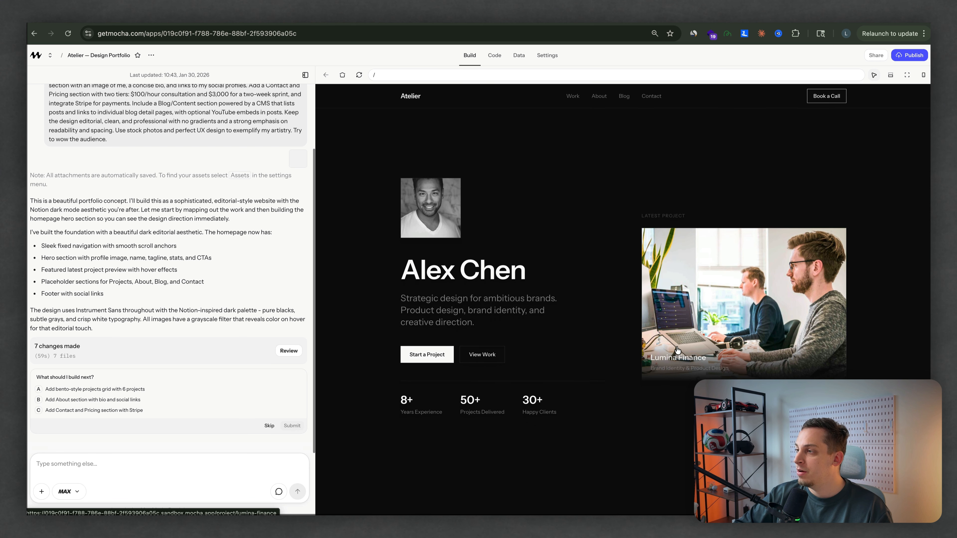
Step: Choose the suggestion to add a bento-style projects grid with 6 projects and submit it to the builder
scroll(431, 331, down, 5)
scroll(431, 331, down, 20)
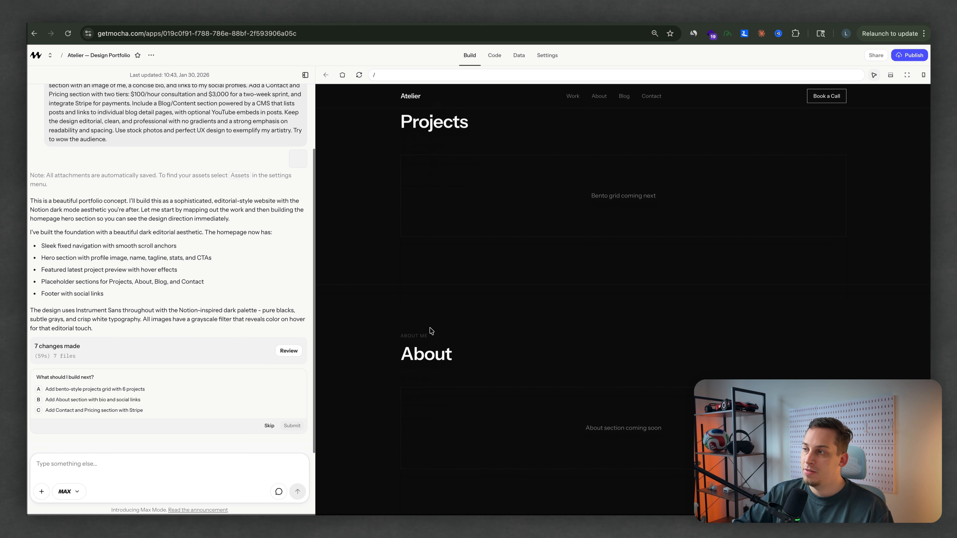
scroll(431, 330, down, 2)
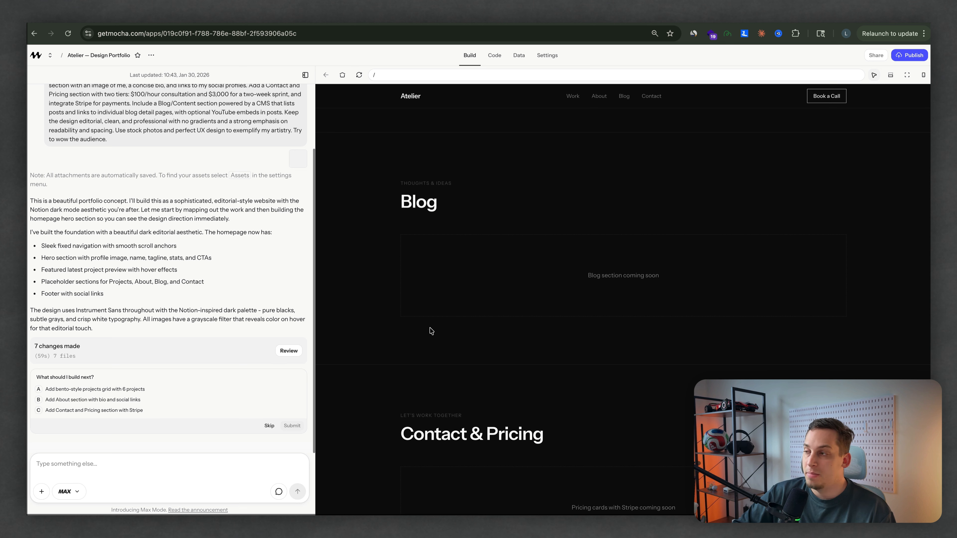
click(70, 391)
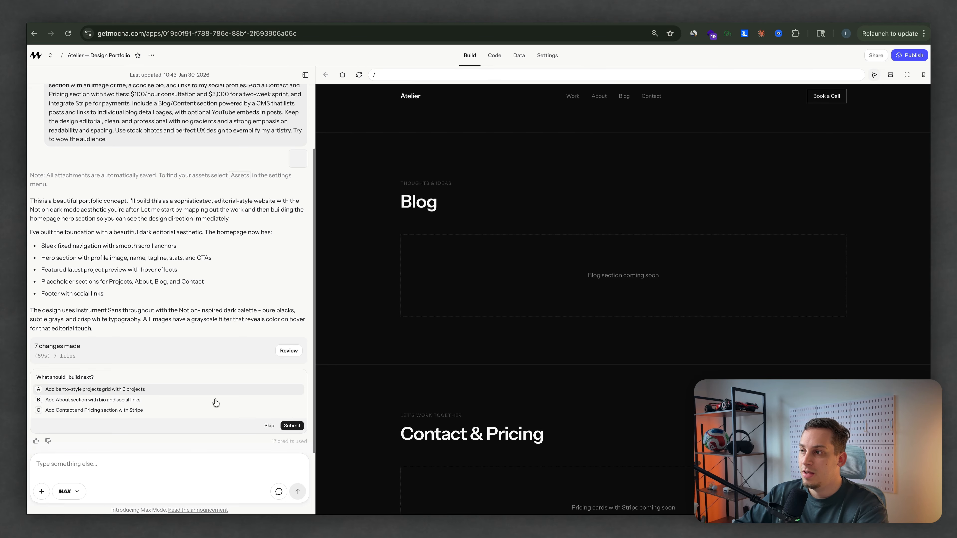
click(293, 426)
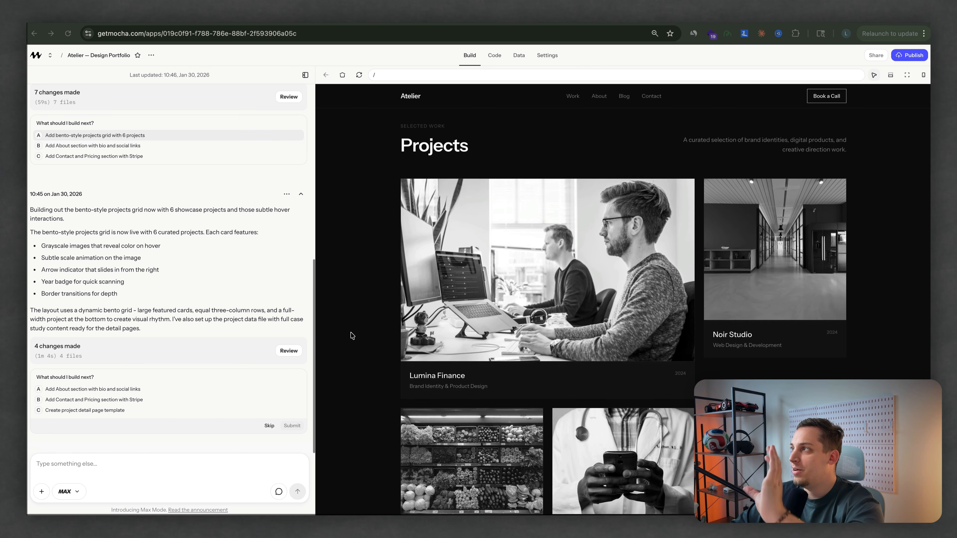
Step: Examine the new Projects grid in the site preview, checking the layout, card images and hover effects
scroll(353, 335, down, 2)
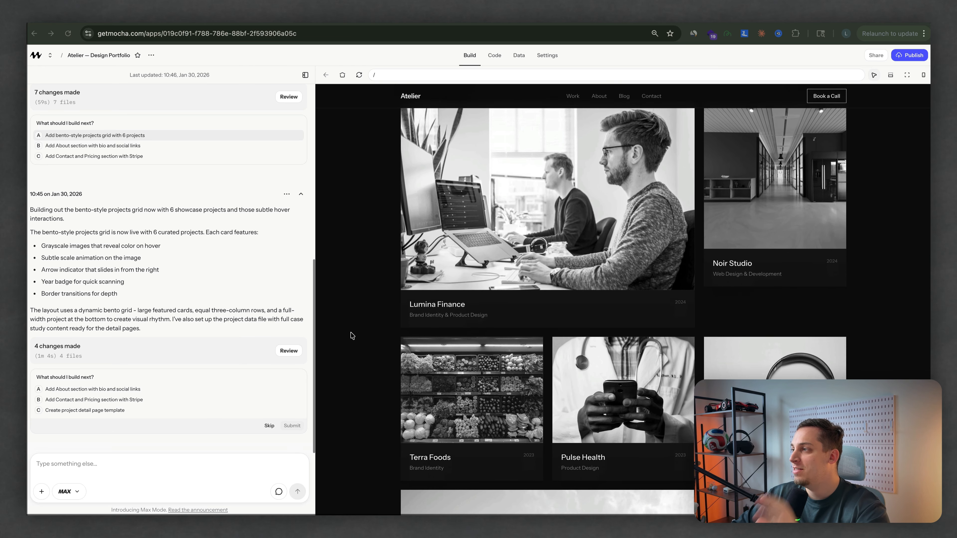
scroll(353, 335, down, 9)
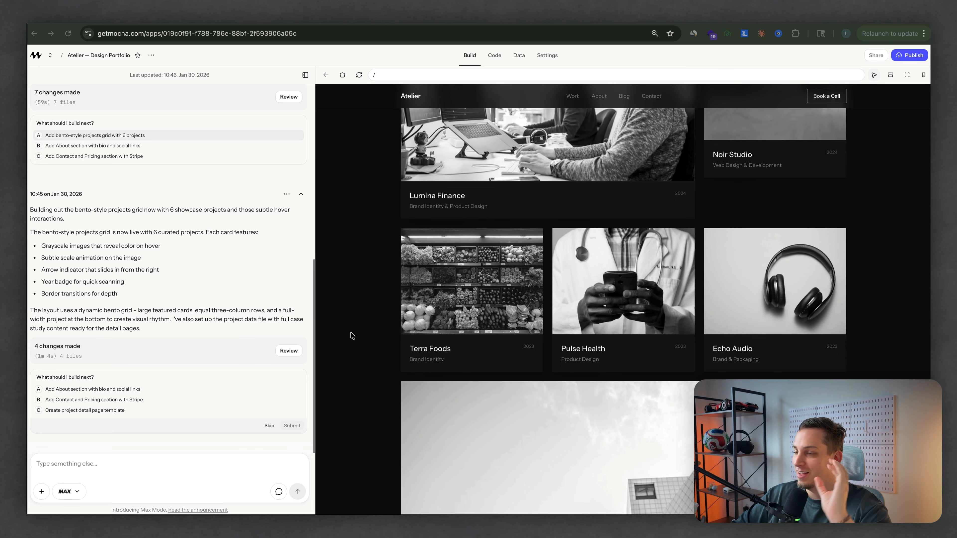
scroll(352, 335, up, 11)
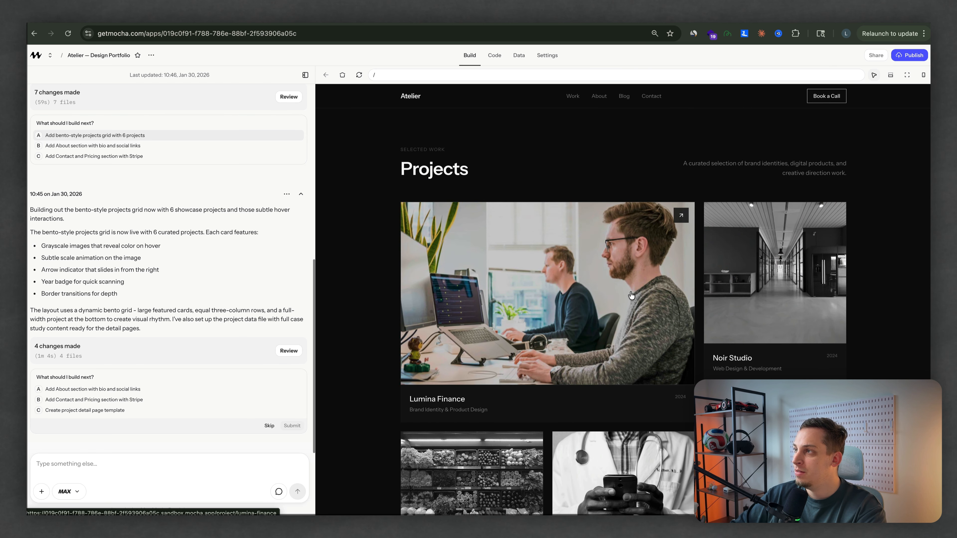
scroll(547, 286, down, 4)
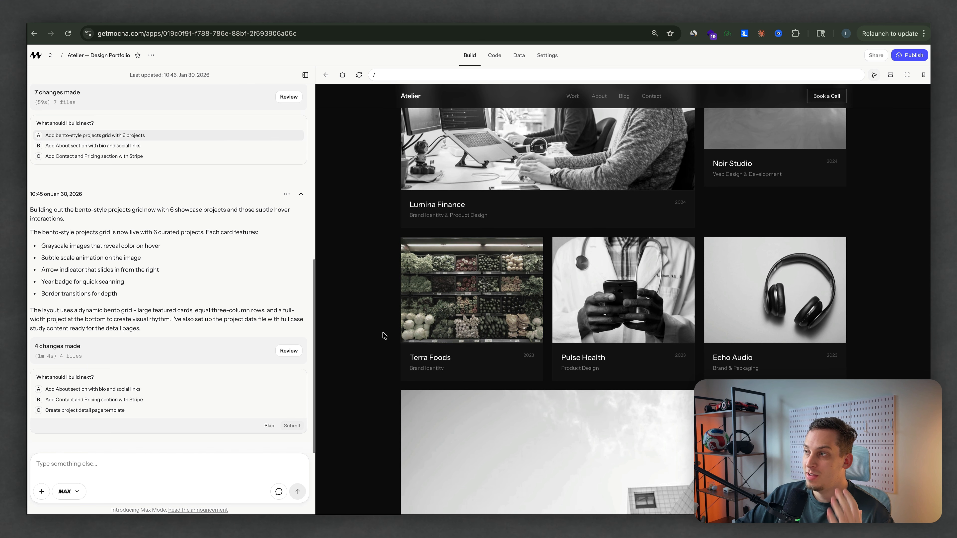
scroll(383, 334, up, 5)
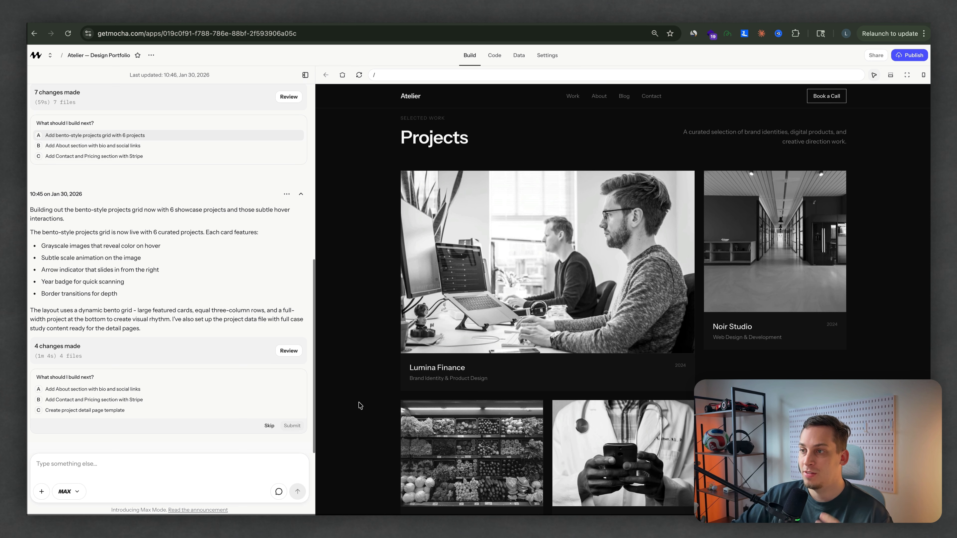
scroll(368, 381, up, 8)
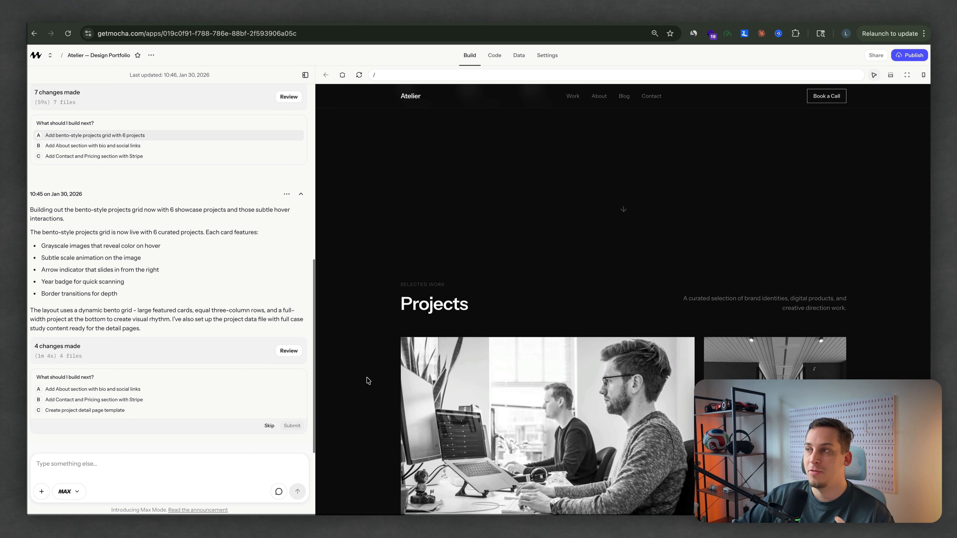
scroll(368, 381, up, 1)
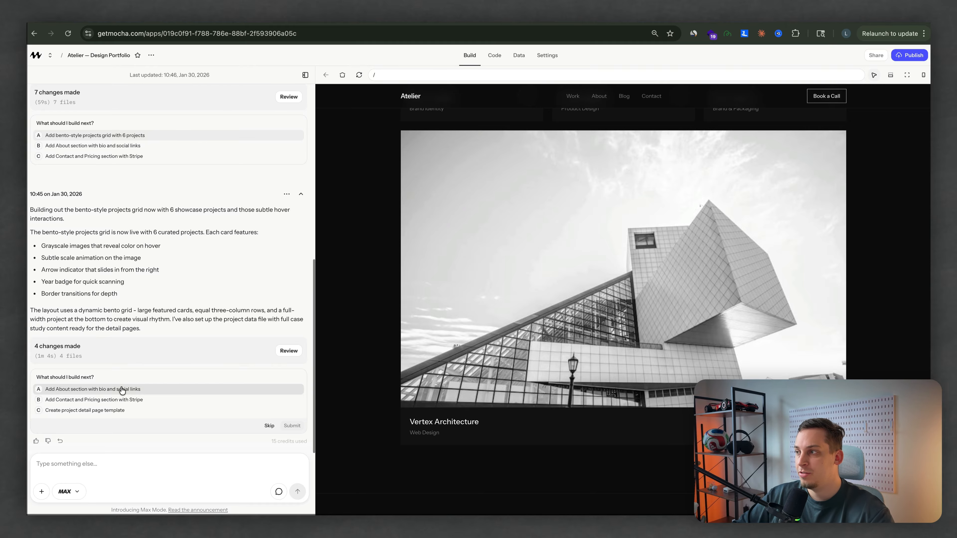
scroll(372, 335, up, 8)
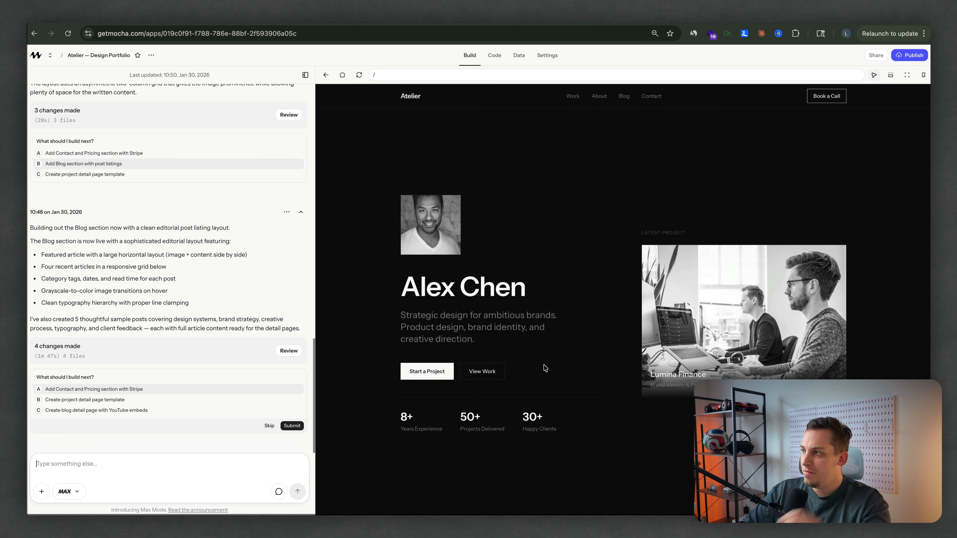
Step: Look through the About, Blog and Contact & Pricing sections of the portfolio preview
scroll(543, 368, down, 6)
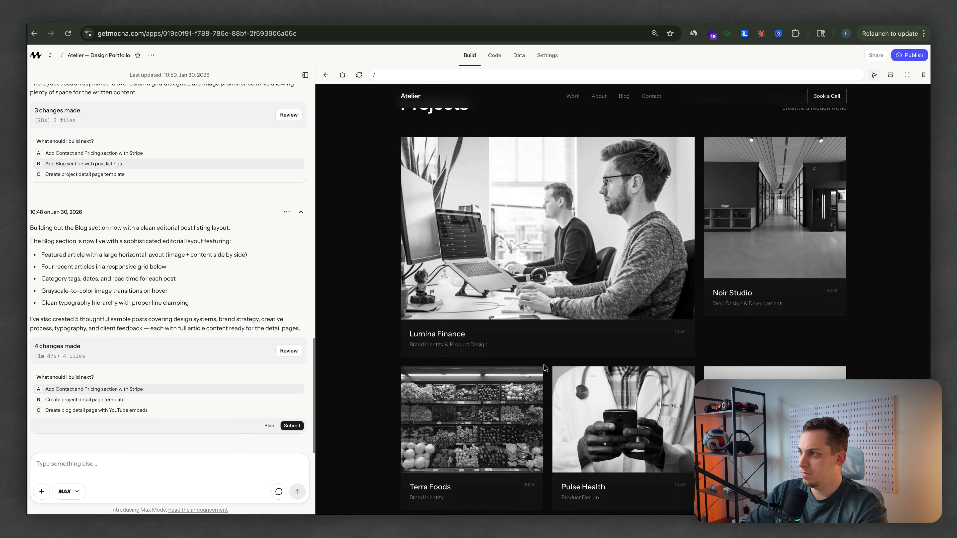
scroll(545, 367, down, 15)
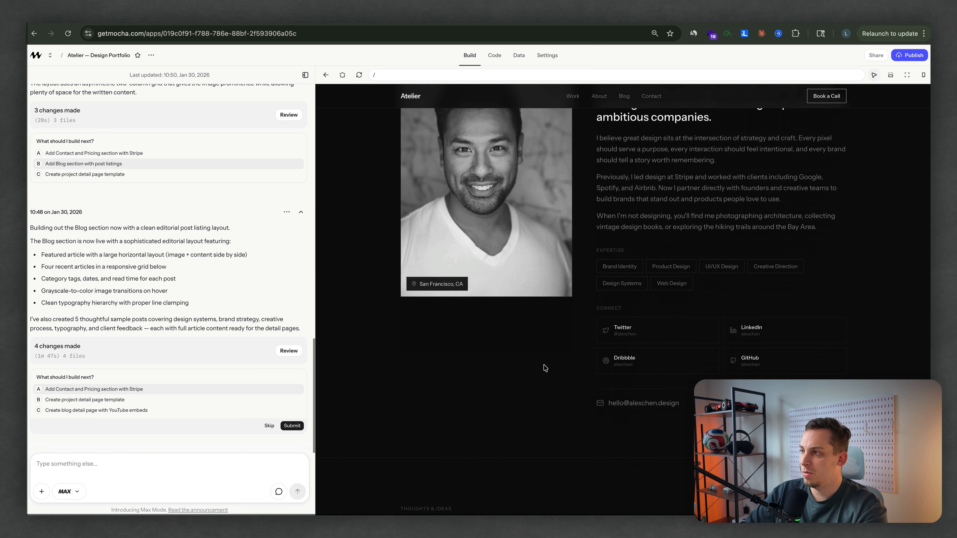
scroll(545, 368, down, 10)
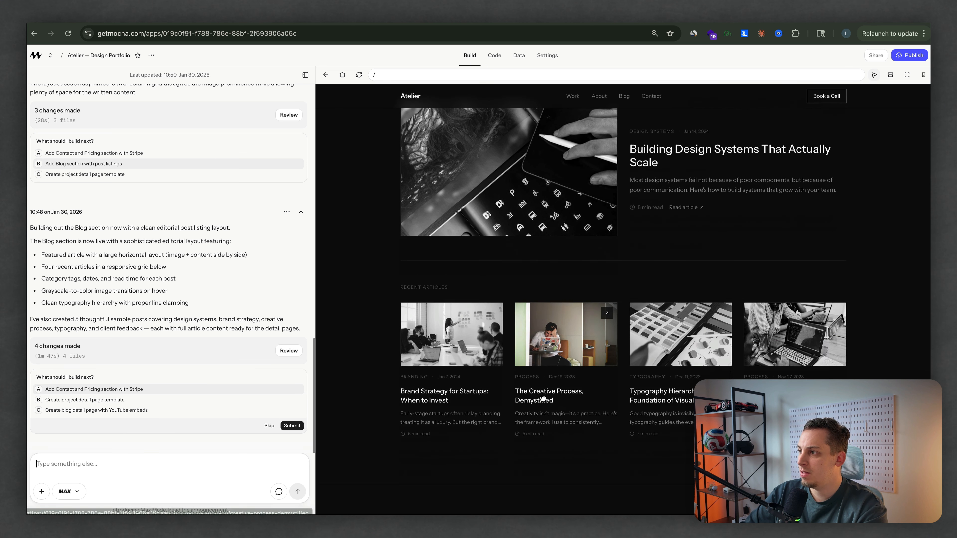
scroll(541, 397, down, 6)
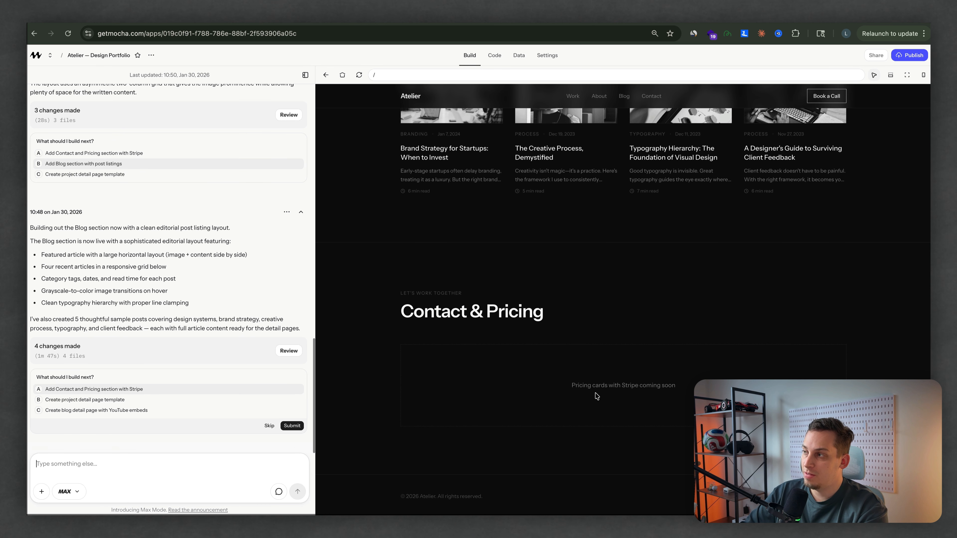
Step: Replace the placeholder name in the hero heading with the portfolio owner's full name using visual editing
scroll(526, 357, up, 20)
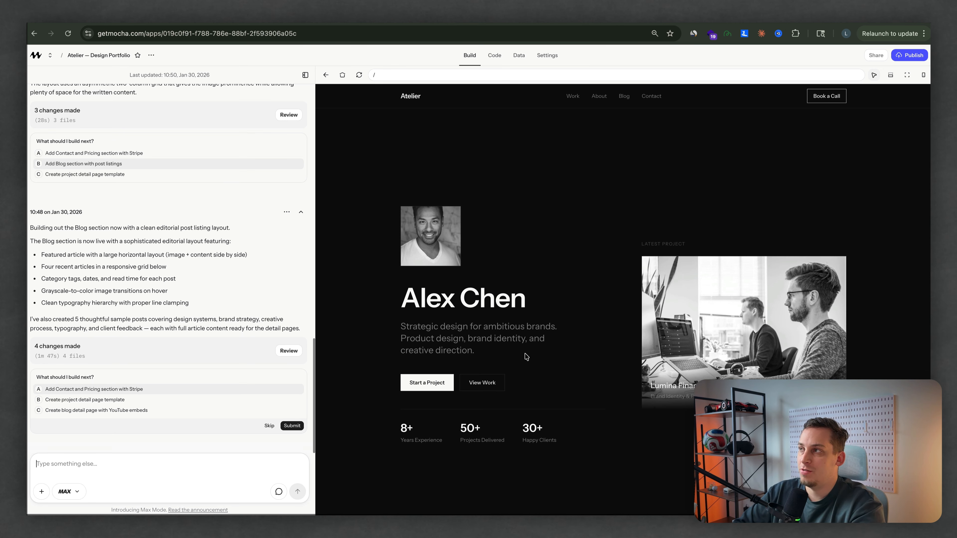
click(874, 75)
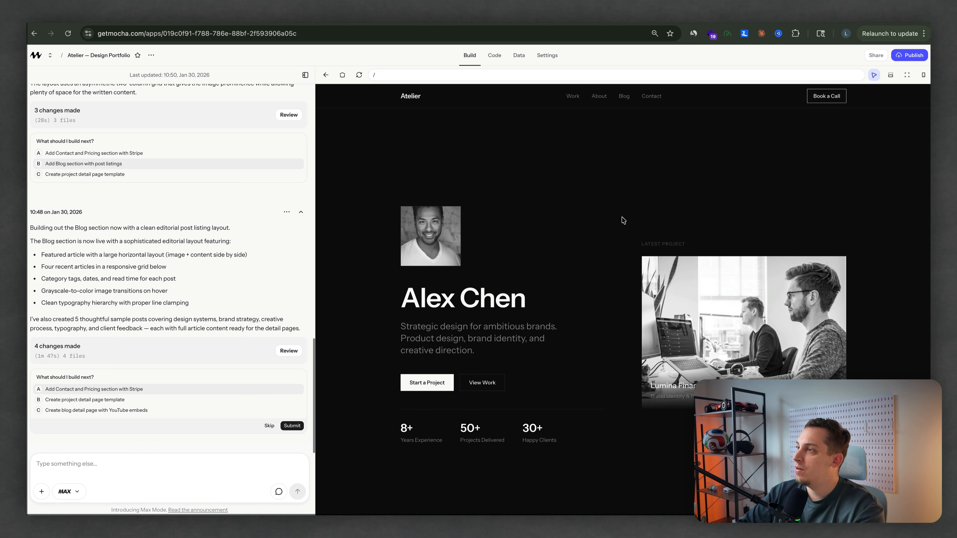
click(490, 307)
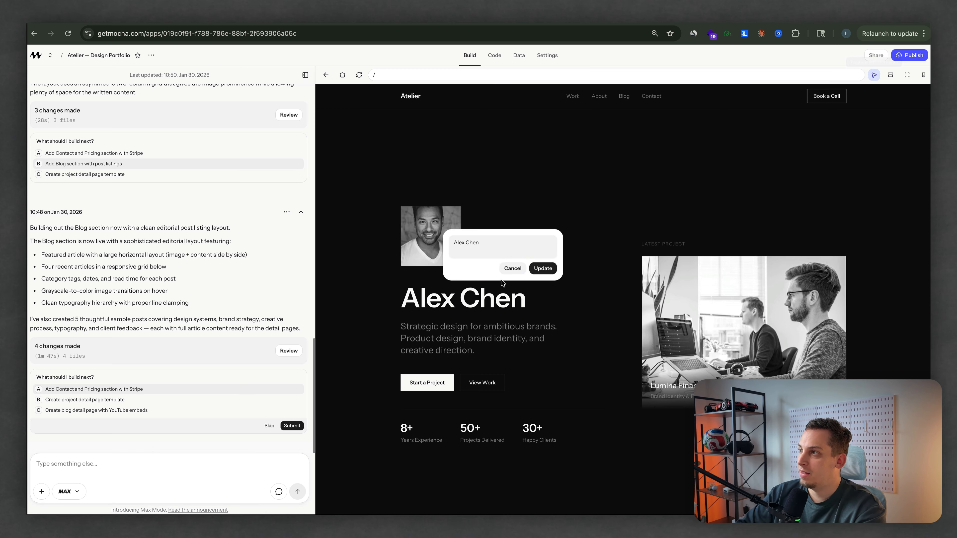
triple_click(489, 241)
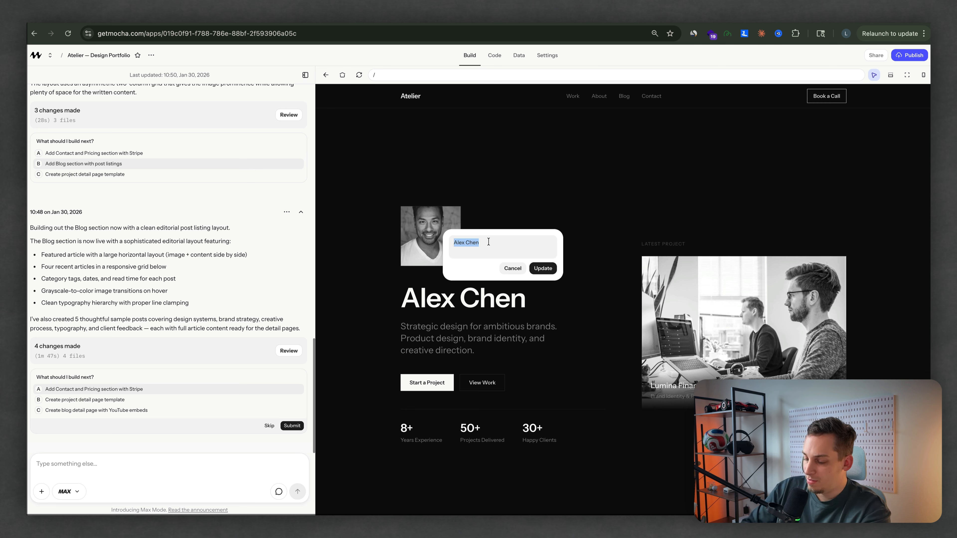
text(Lukas Margerie)
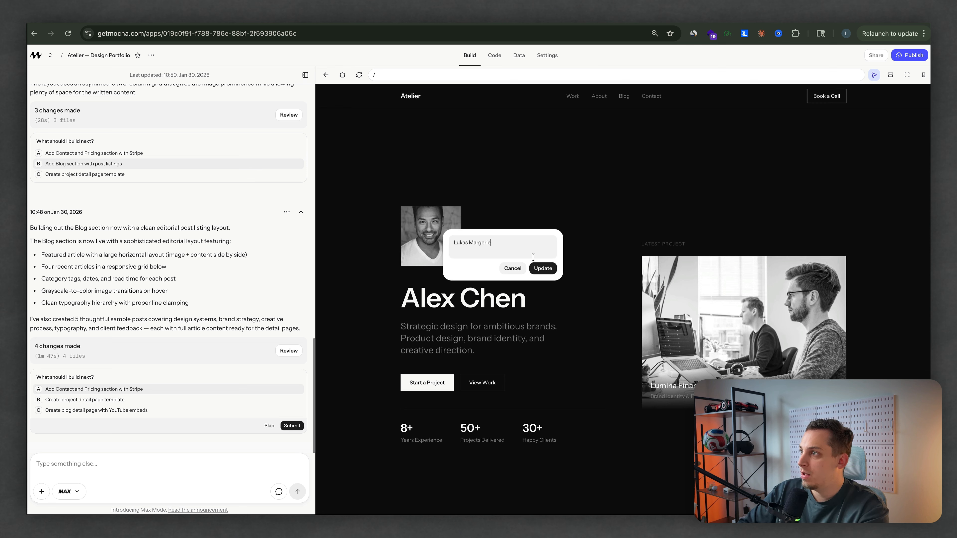
click(542, 269)
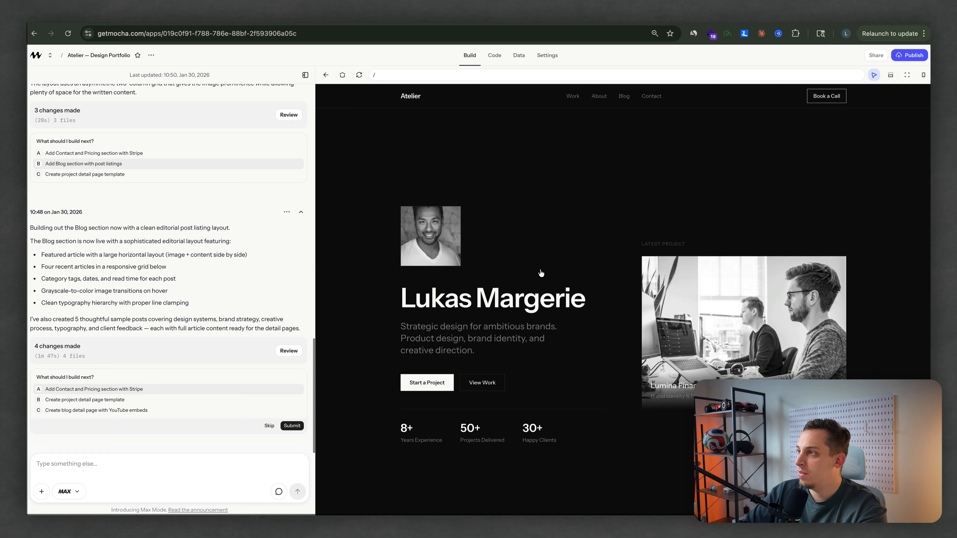
Step: Replace the placeholder name in the About section's intro sentence with the portfolio owner's full name
scroll(455, 344, down, 10)
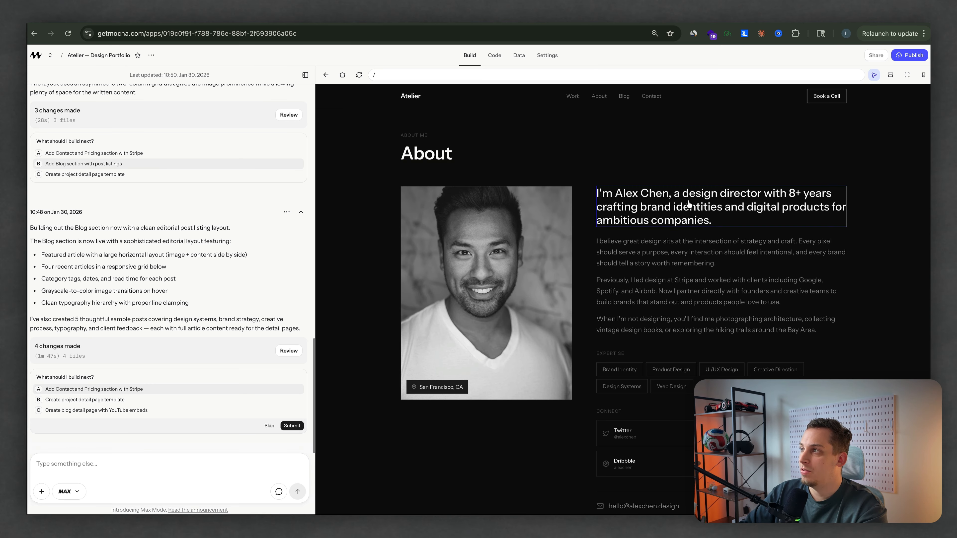
click(684, 212)
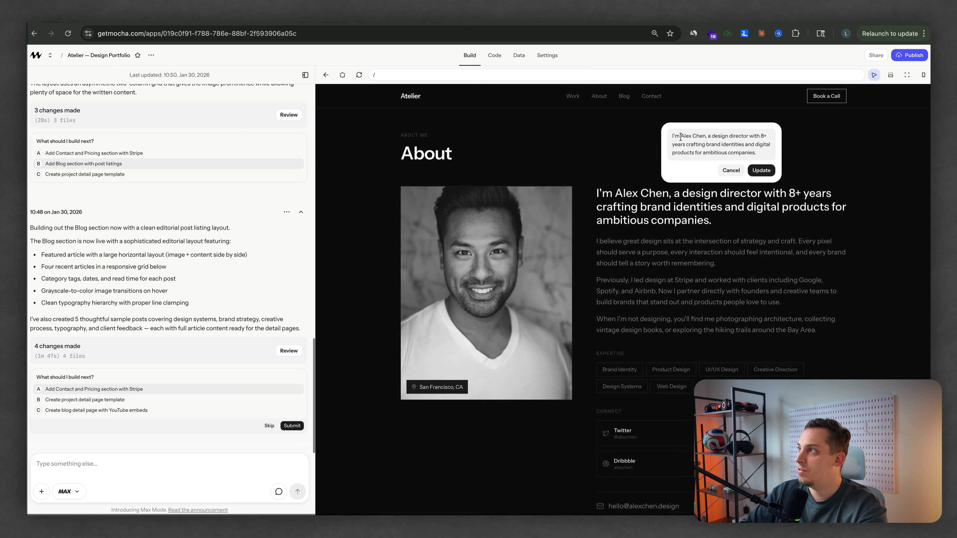
drag(680, 137, 701, 137)
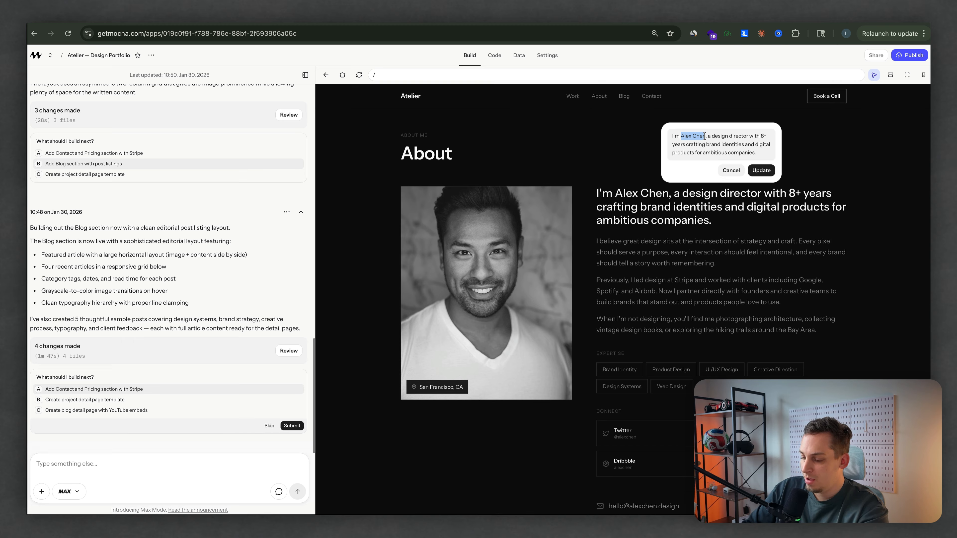
text(Lukas MArg)
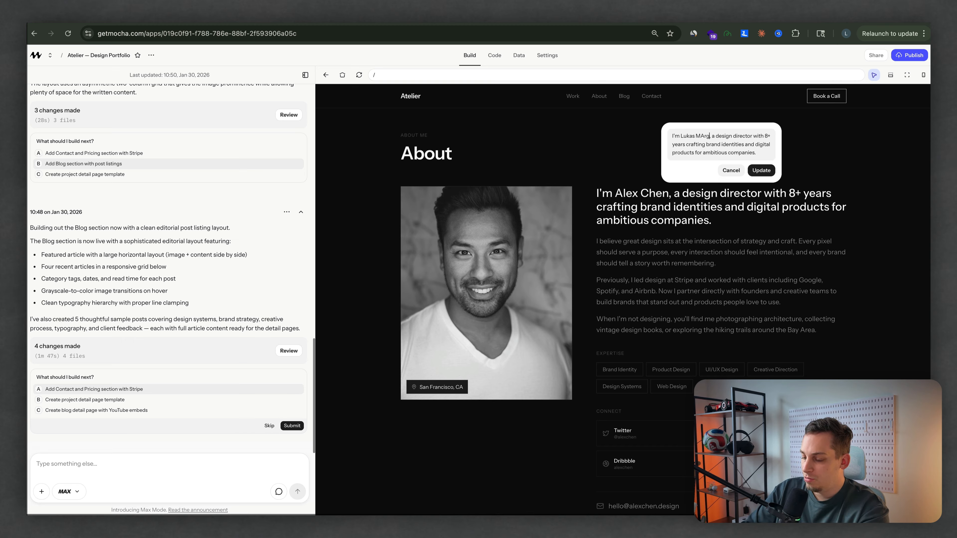
text(erie)
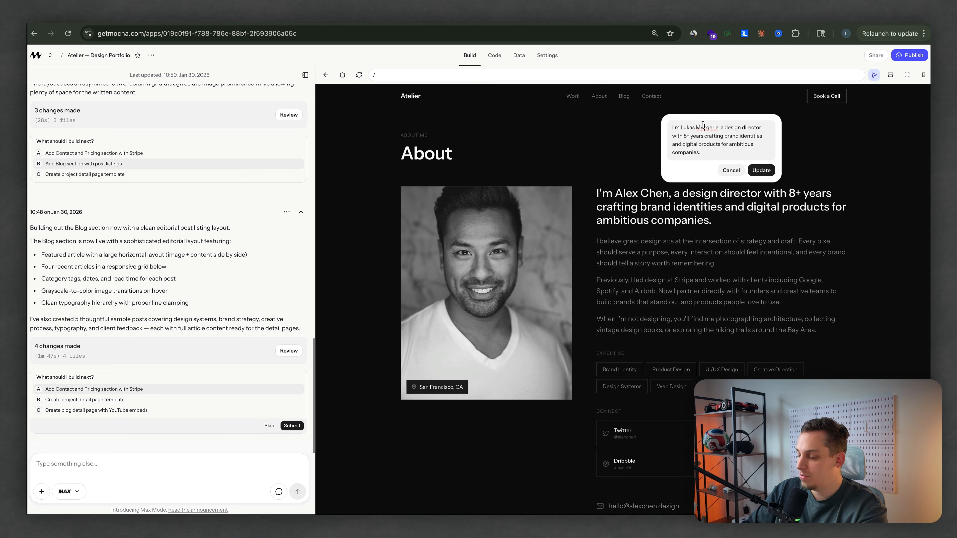
click(761, 170)
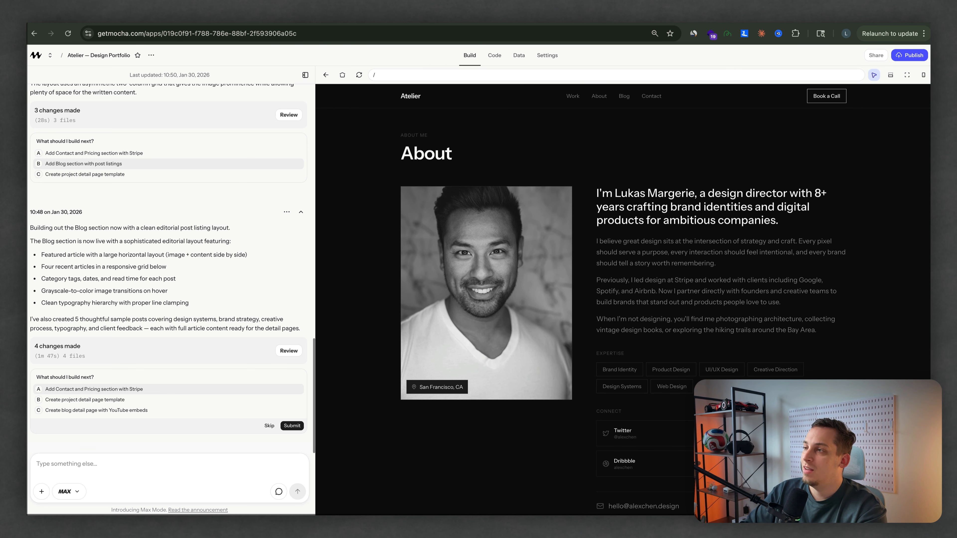
Step: Switch to ChatGPT, attach a screenshot of the About section and begin writing a prompt about it
key(ctrl+Tab)
drag(896, 490, 388, 483)
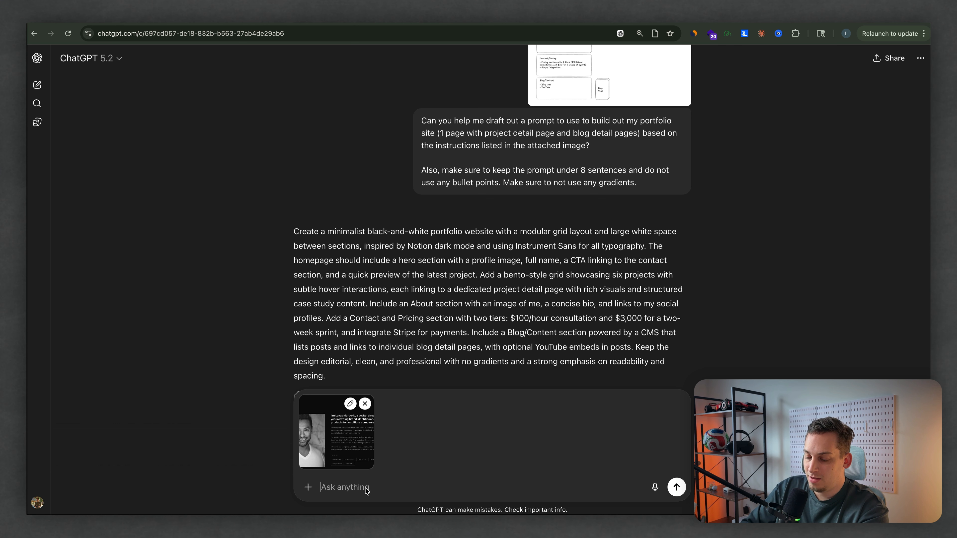
text(H)
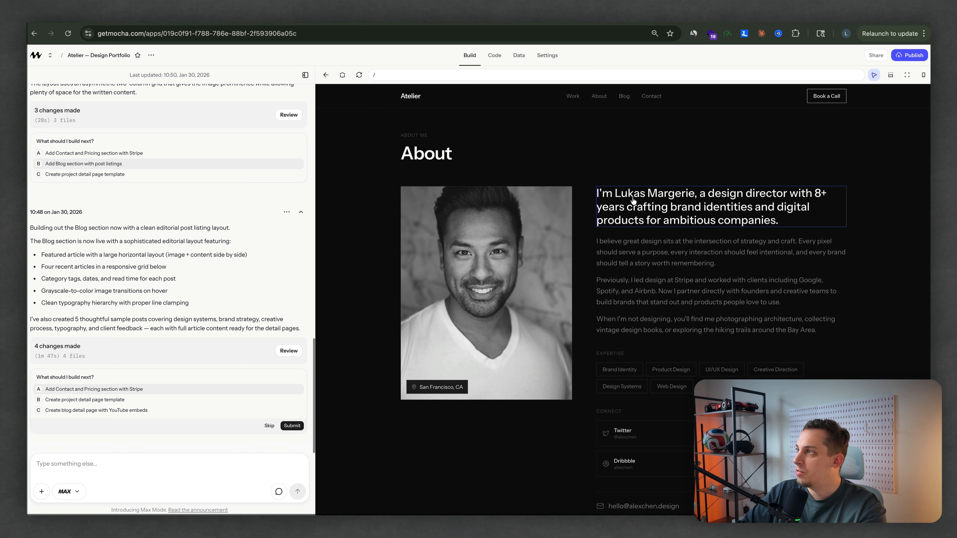
Step: Replace the About intro with the pasted sentence about a product designer and creative technologist focused on building high-performing digital products and brands
click(633, 202)
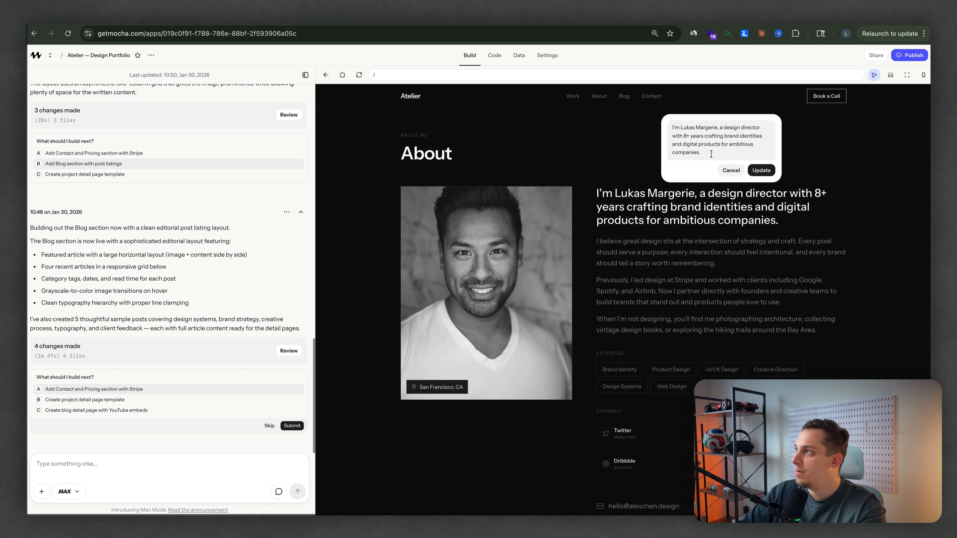
drag(711, 154, 666, 130)
text(I am Lukas Margerie, a product designer and creative technologist focused on building high-performing digital products and brands.)
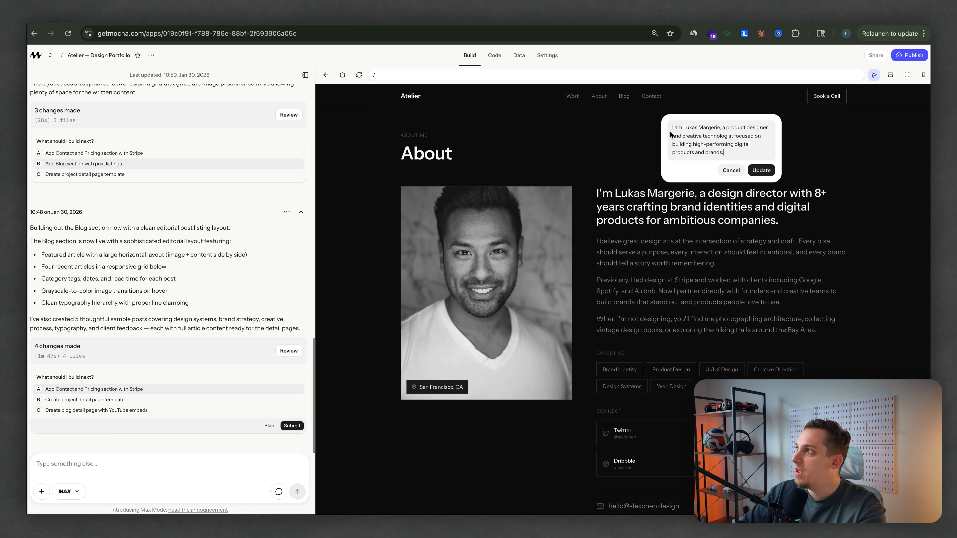
click(763, 170)
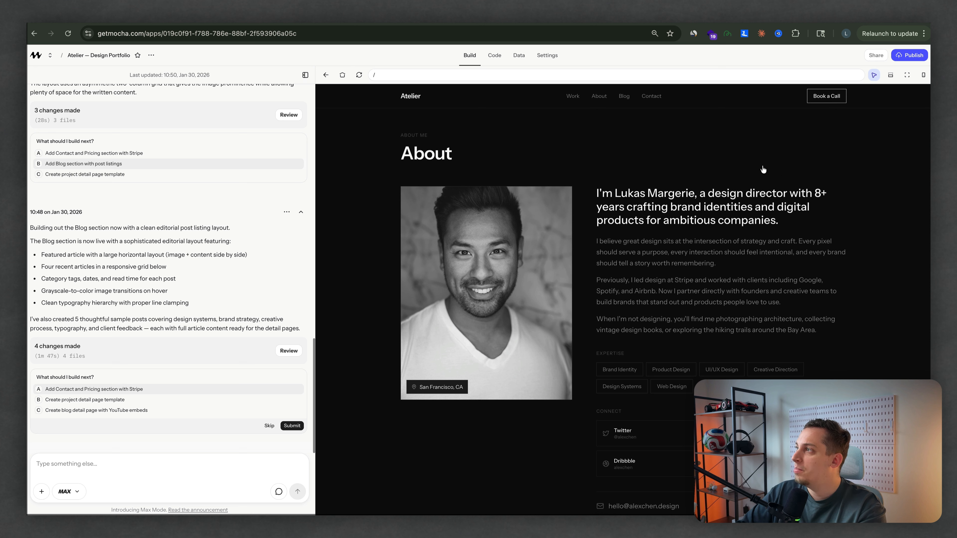
Step: Replace the first About bio paragraph with the pasted text beginning "I work at the intersection of design, AI, and engineering"
click(632, 262)
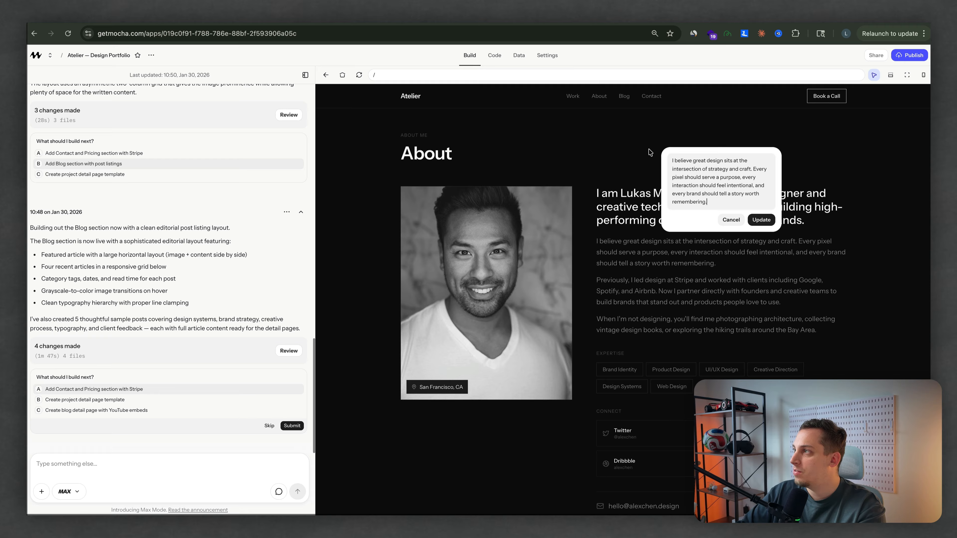
key(super+a)
text(I work at the intersection of design, AI, and engineering to help ambitious teams move from idea to launch faster, with systems that scale. My approach blends strategy, design systems, and rapid prototyping so every pixel and interaction has a clear purpose. I partner with founders, startups, and teams to turn complex ideas into simple, usable products. Outside of work, I explore new tools, experiment with AI-driven workflows, and build products for the creator and no-code community.)
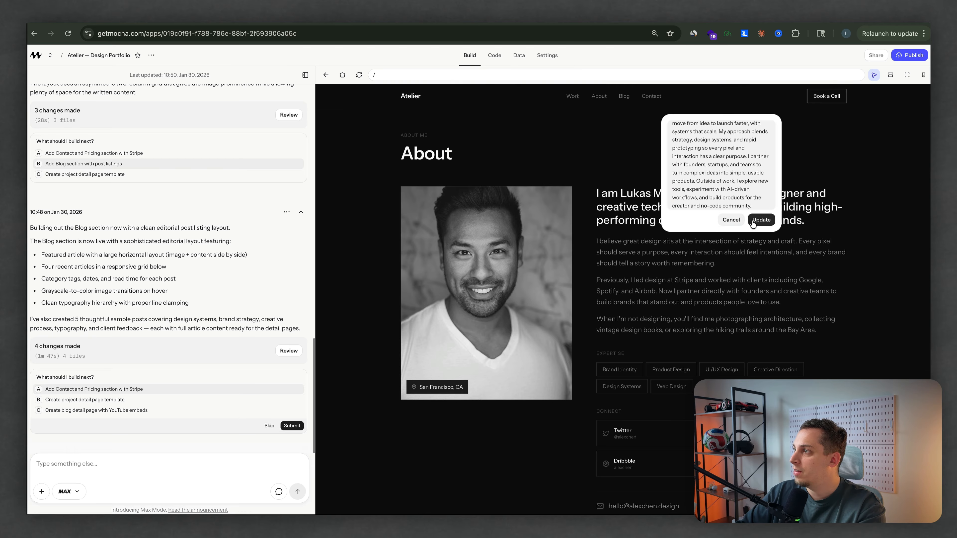
click(761, 220)
Step: Remove the two remaining placeholder bio paragraphs, beginning "Previously, I led design at Stripe" and "When I'm not designing", from the About section
click(694, 325)
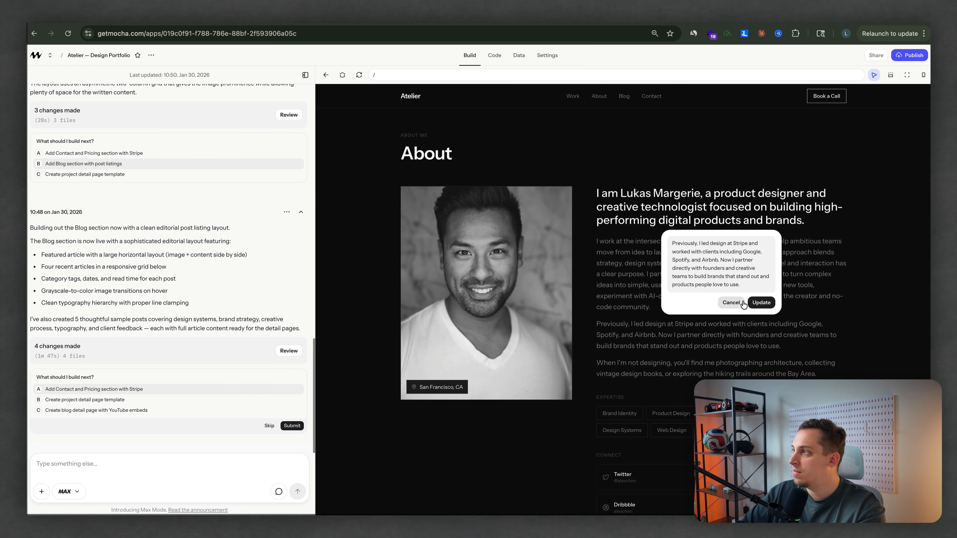
scroll(579, 337, up, 1)
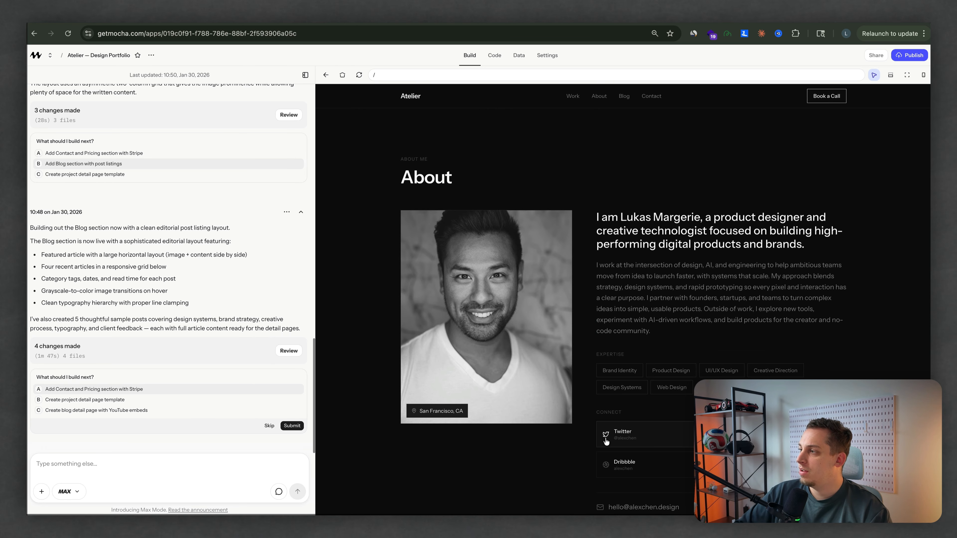
Step: Go to the personal X profile, open its profile photo and copy the photo's image address
click(617, 433)
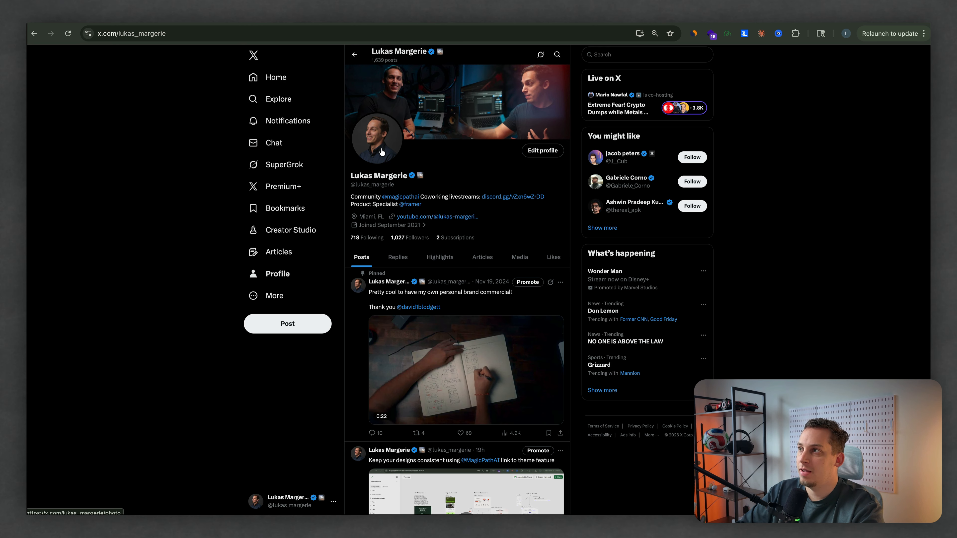
click(387, 159)
right_click(501, 283)
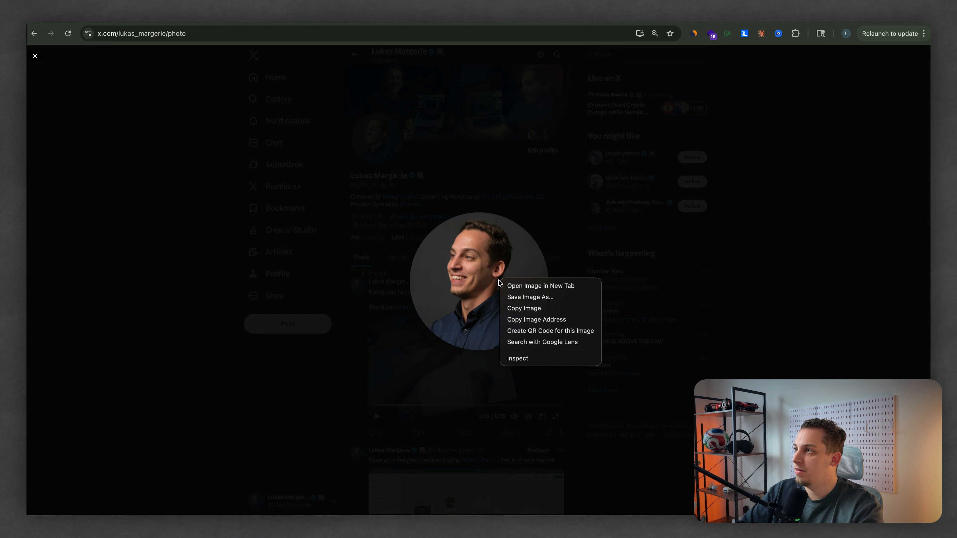
click(535, 319)
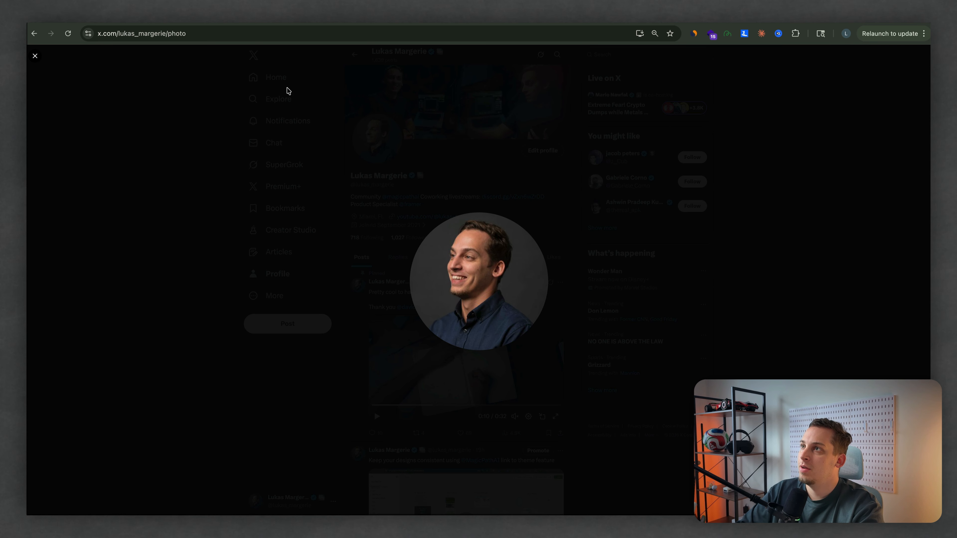
Step: Return to the Mocha project and submit the prompt "replace the profile image with this one:" followed by the copied image address
key(ctrl+Tab)
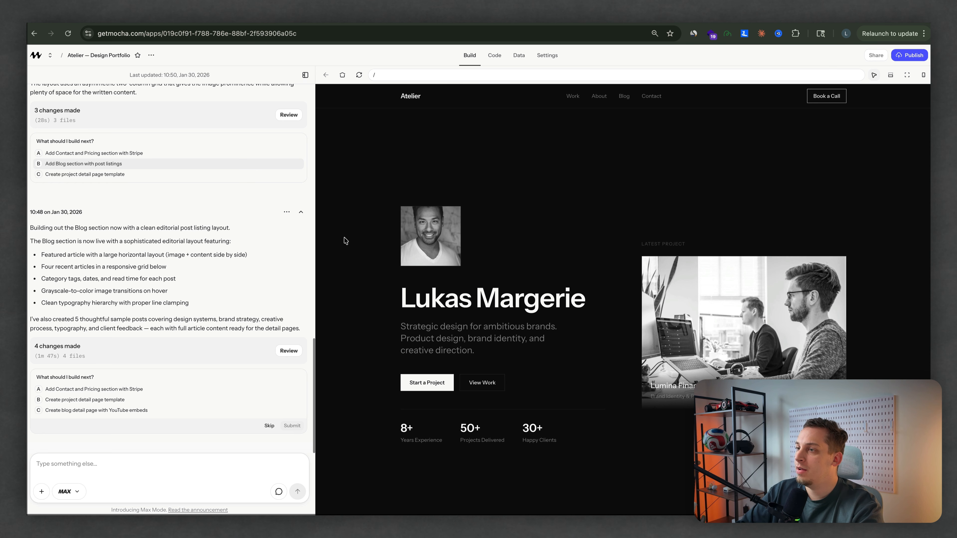
click(143, 462)
text(replace the pro)
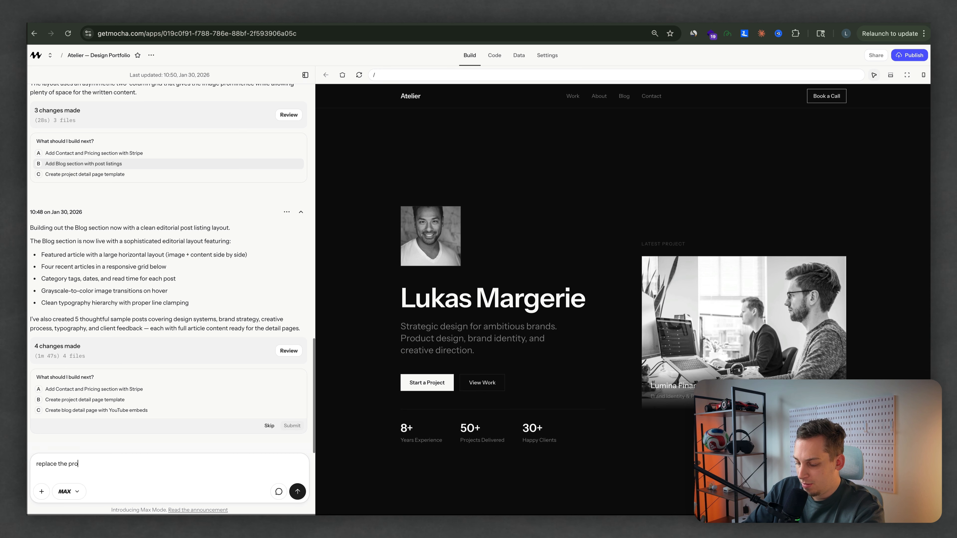
text(file image with)
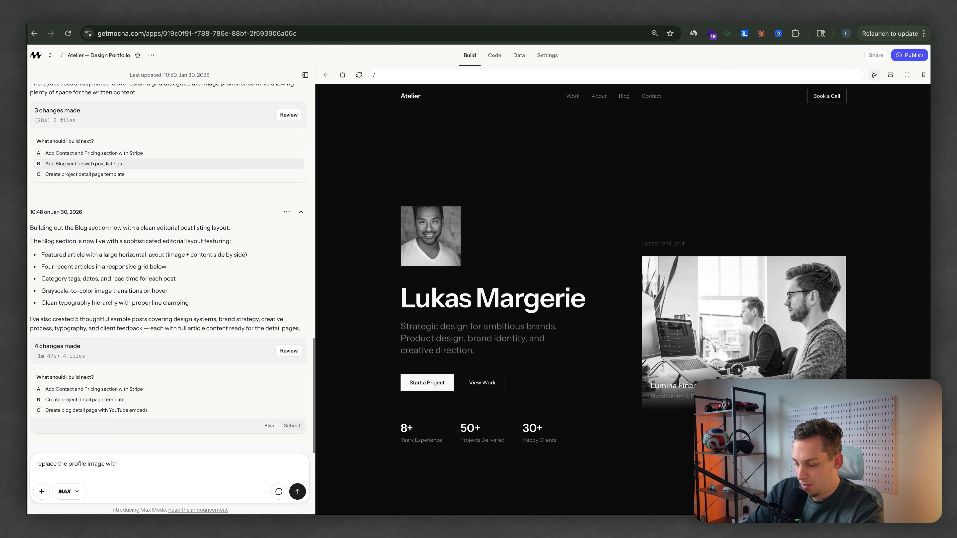
text( this one:)
key(shift+Return)
key(ctrl+v)
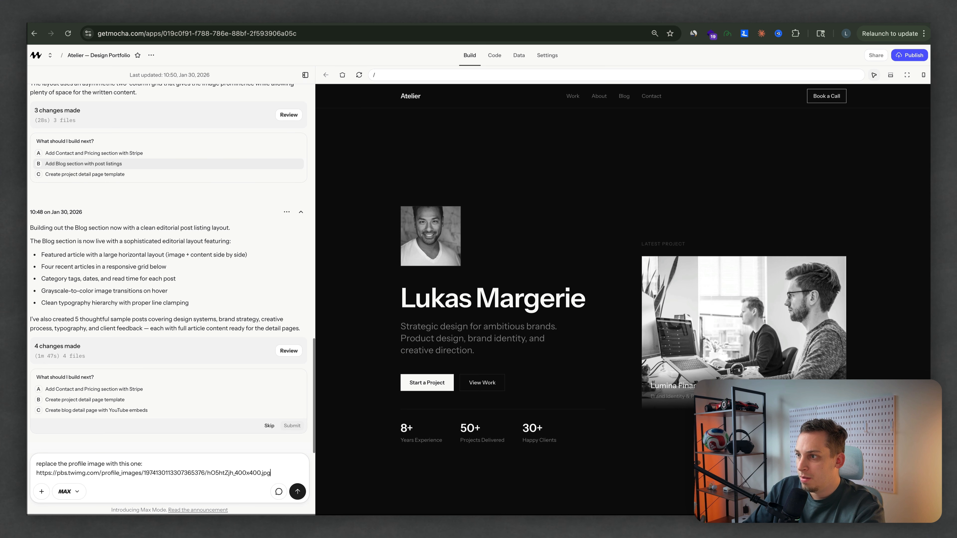
click(301, 496)
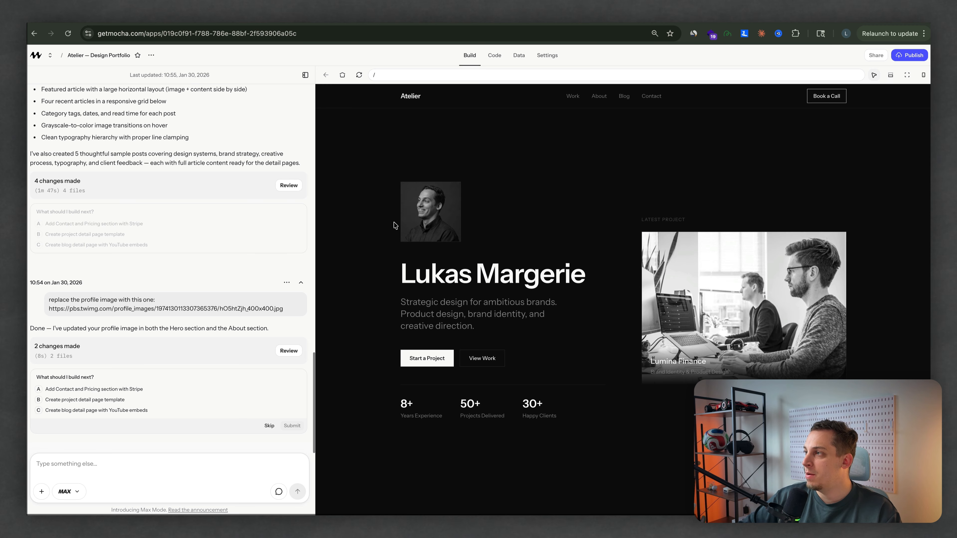
Step: Check the About photo and submit the prompt "please make the profile image in the hero section circular and half the size"
scroll(487, 336, down, 15)
scroll(486, 338, down, 3)
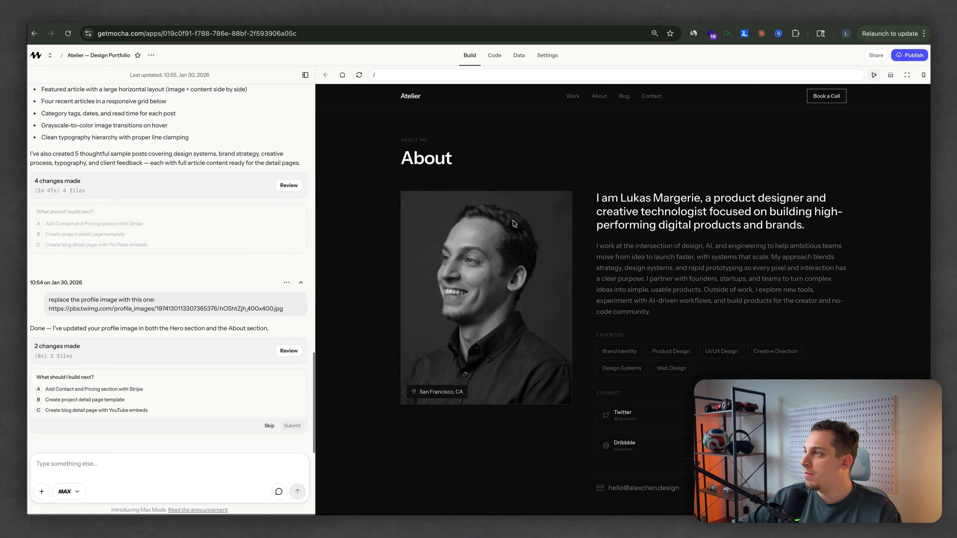
scroll(413, 320, down, 3)
scroll(413, 321, up, 12)
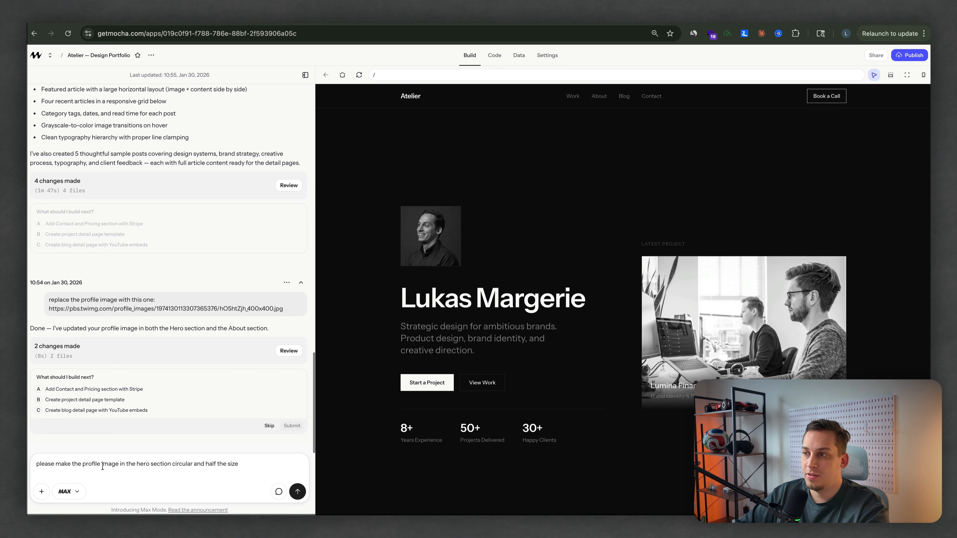
click(298, 492)
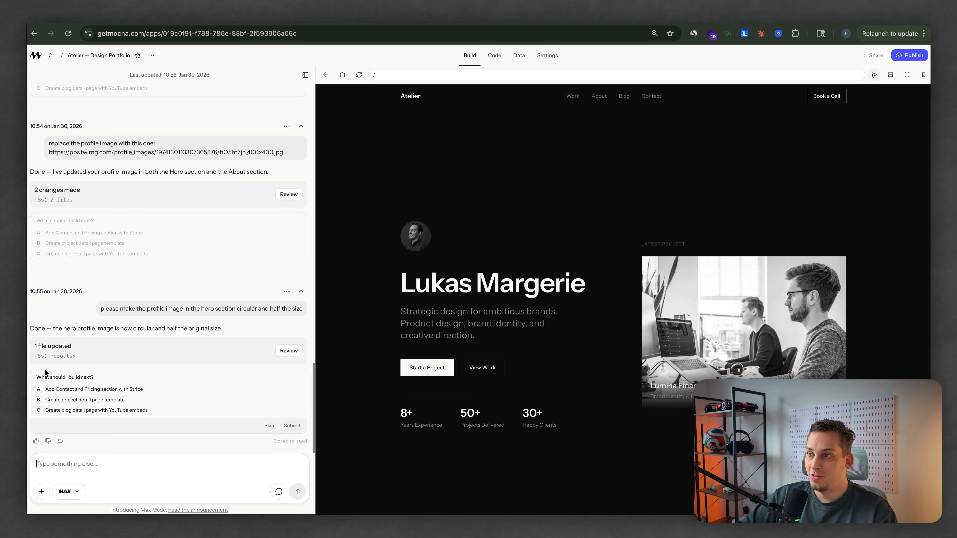
Step: Look over the Projects section and submit Mocha's suggestion "Create project detail page template"
scroll(343, 378, down, 10)
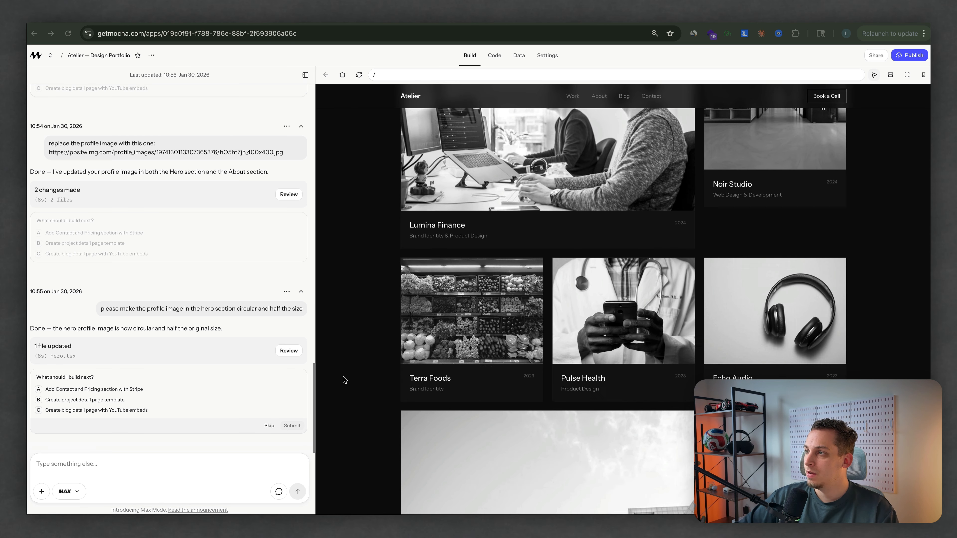
scroll(429, 364, up, 3)
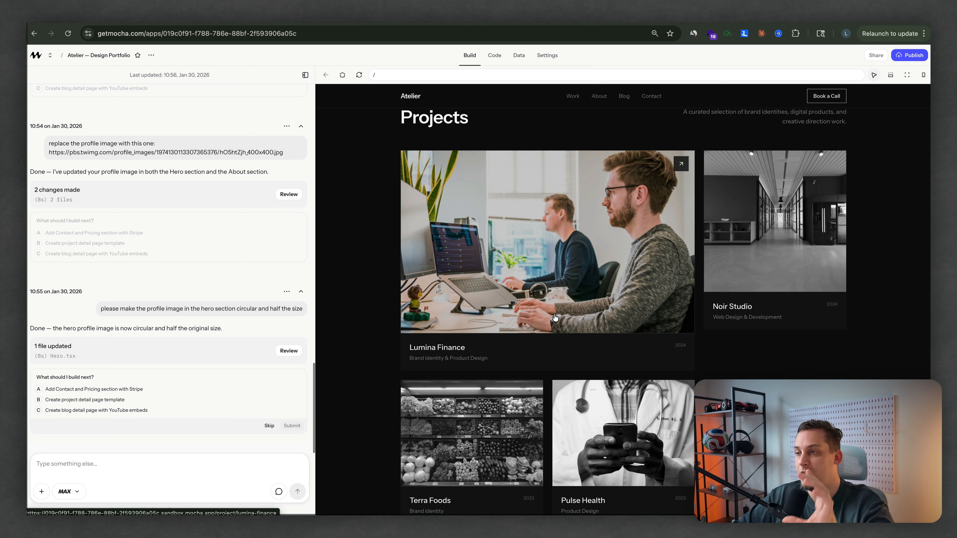
click(88, 403)
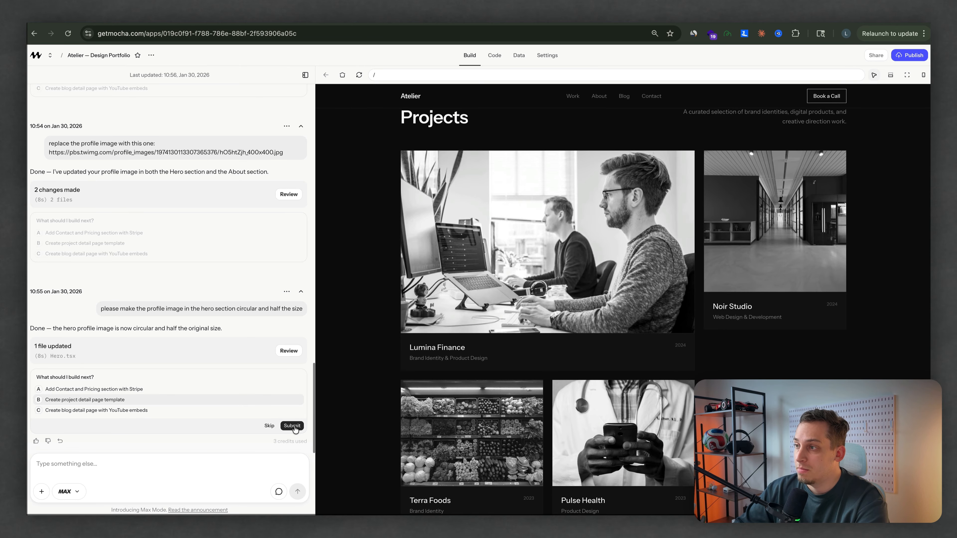
click(292, 426)
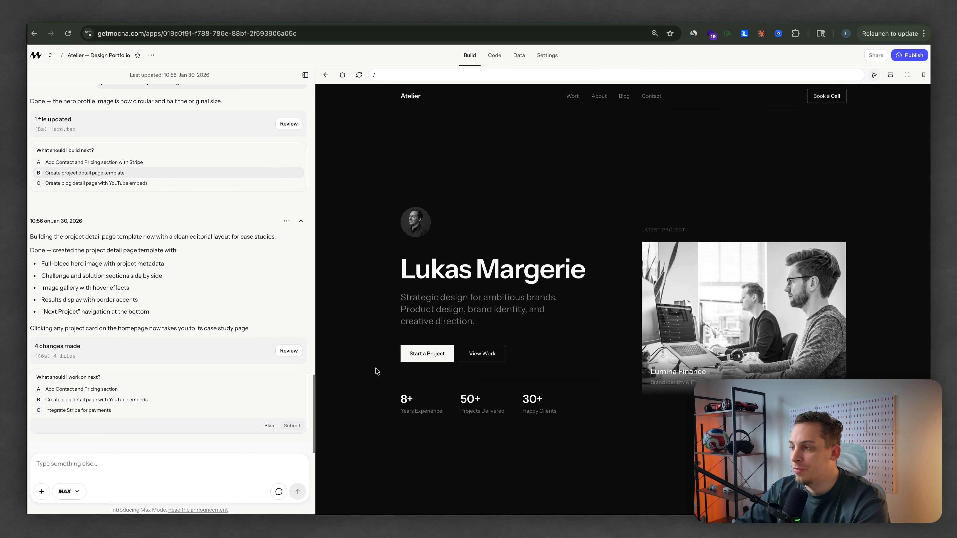
Step: Open the Lumina Finance case study, examine its hero, challenge, gallery and results sections, and return to the homepage
scroll(375, 372, down, 10)
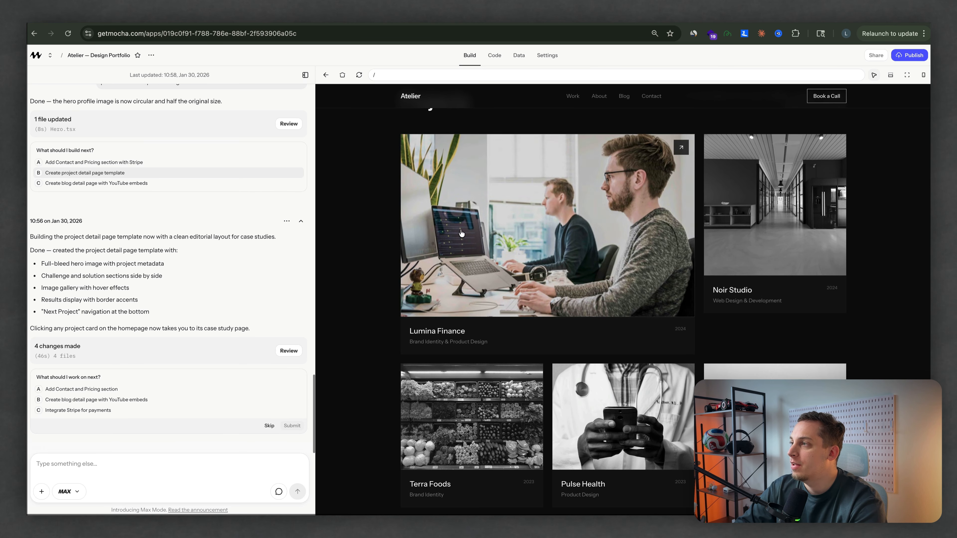
click(460, 231)
scroll(460, 228, down, 15)
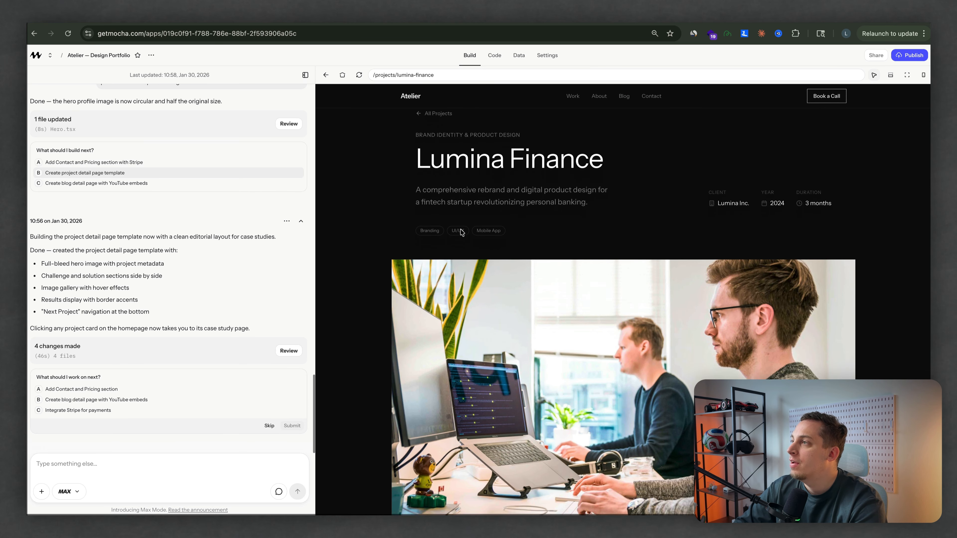
scroll(461, 232, up, 3)
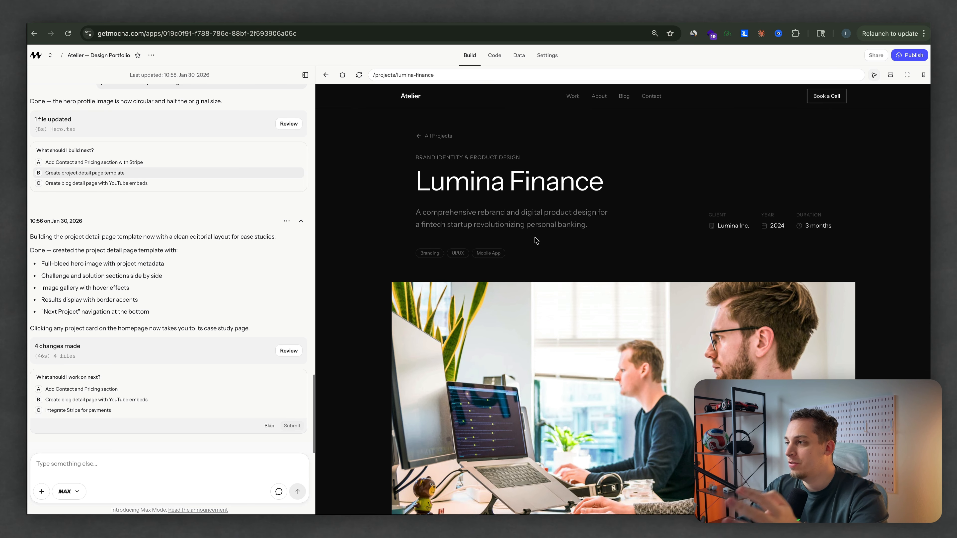
scroll(536, 240, down, 10)
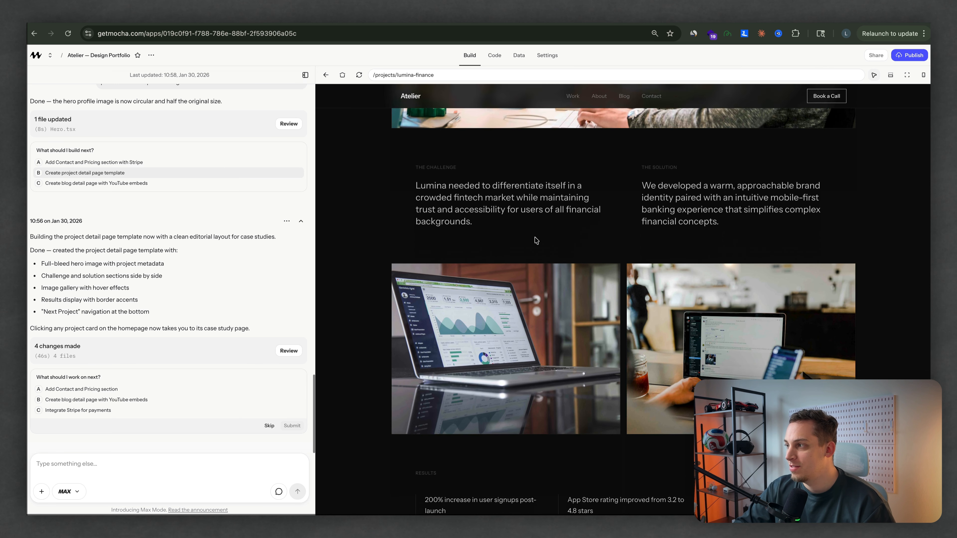
scroll(537, 241, down, 2)
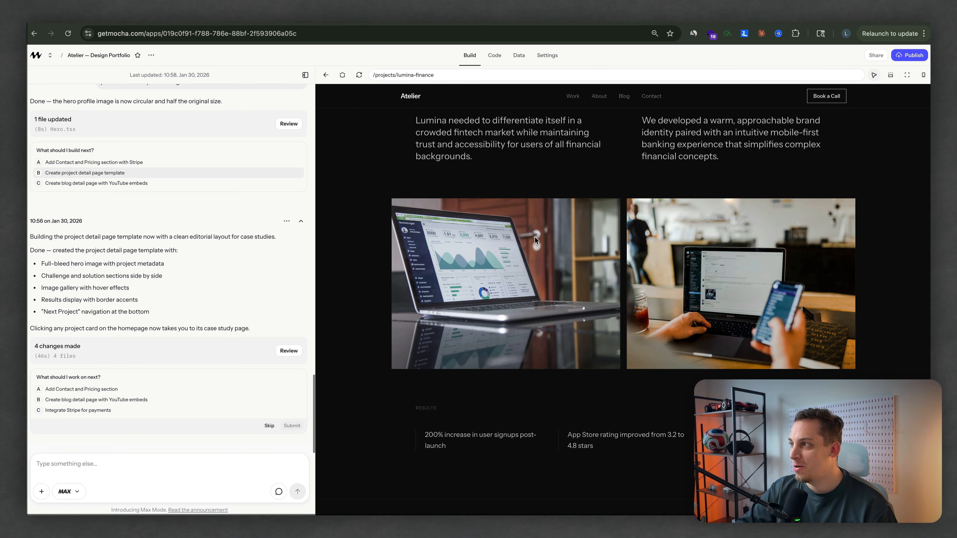
scroll(534, 238, down, 4)
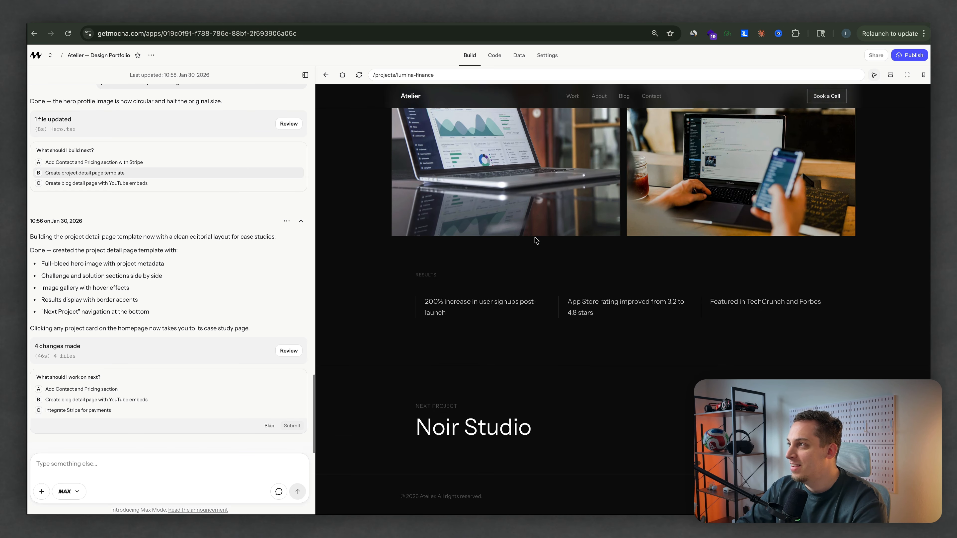
scroll(536, 241, up, 6)
scroll(536, 241, up, 6)
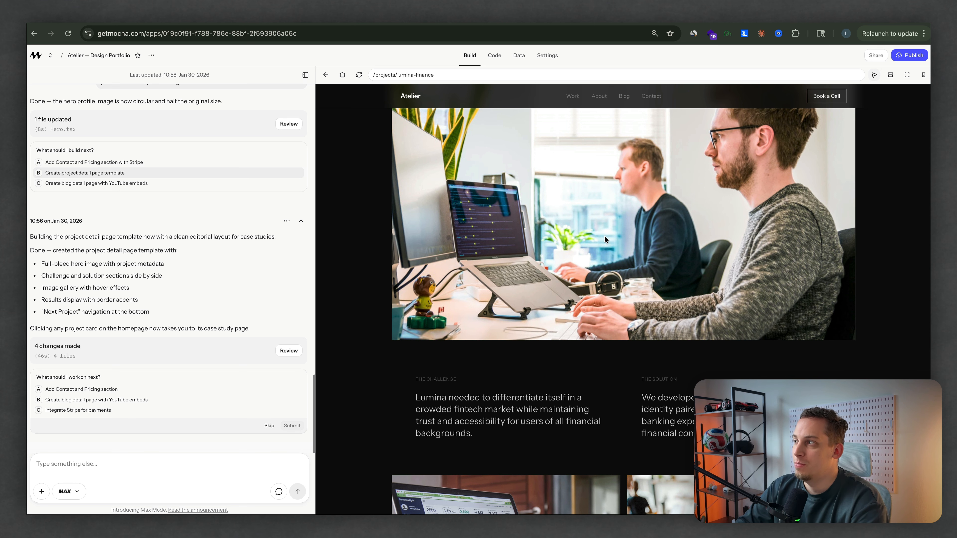
scroll(701, 221, down, 7)
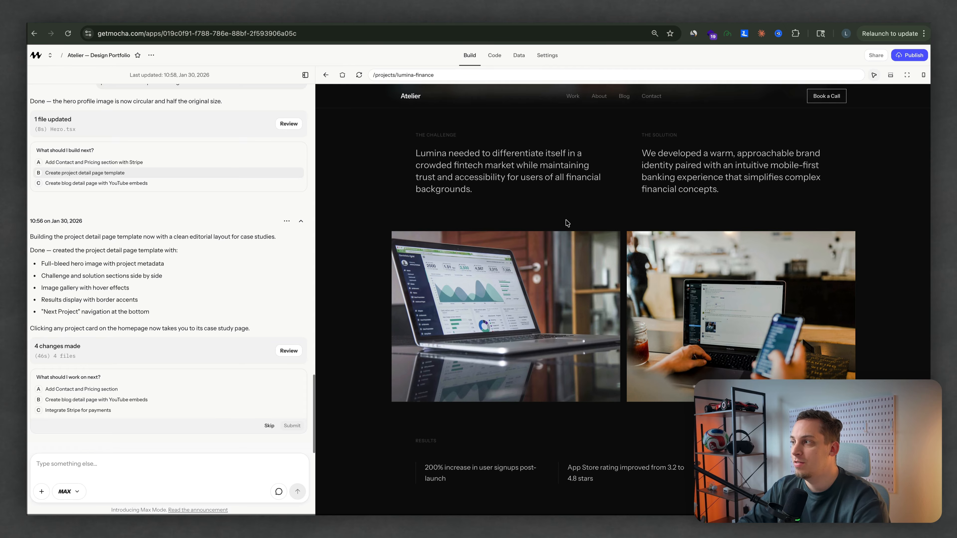
scroll(567, 223, up, 1)
scroll(566, 223, up, 12)
click(425, 142)
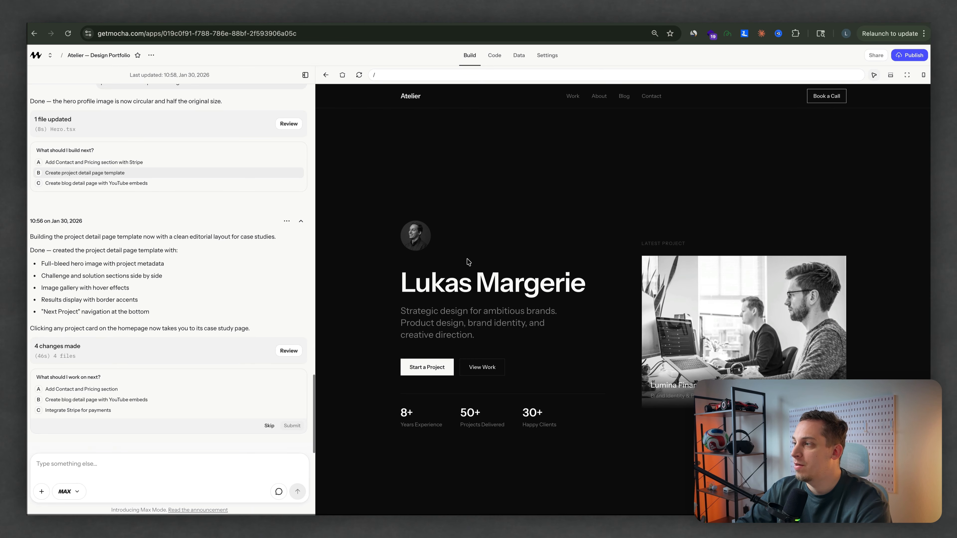
Step: Look over the About and Blog sections and submit the suggestion "Create blog detail page with YouTube embeds"
scroll(469, 261, down, 6)
scroll(469, 262, down, 20)
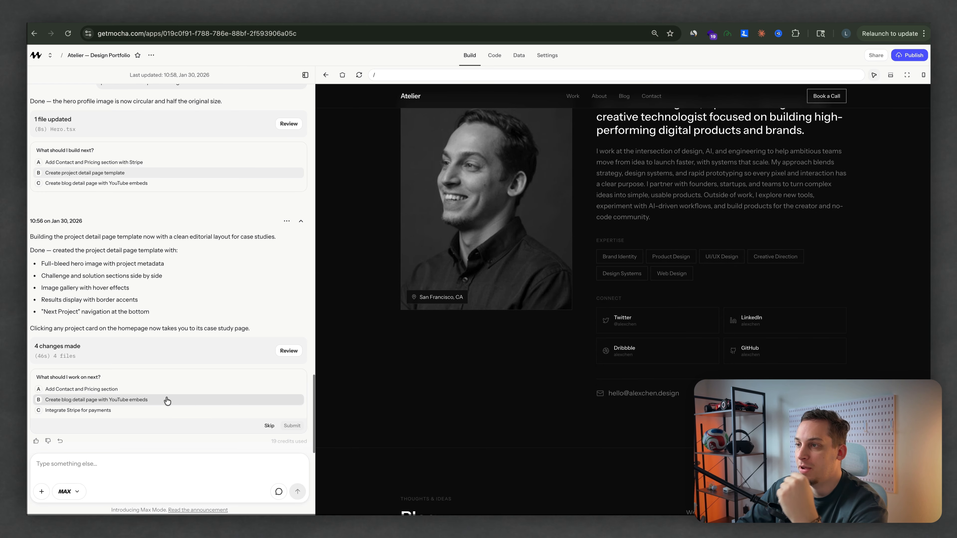
scroll(442, 346, down, 5)
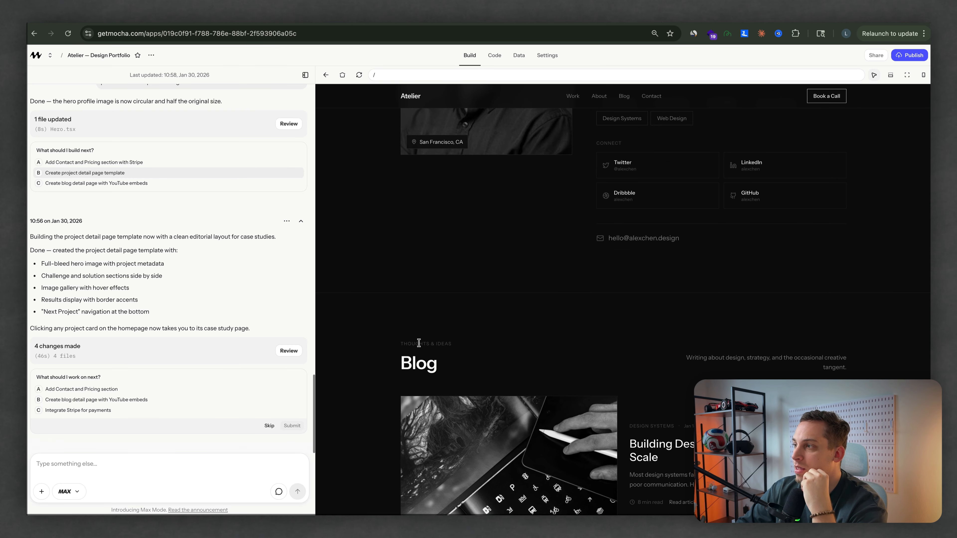
scroll(441, 346, down, 7)
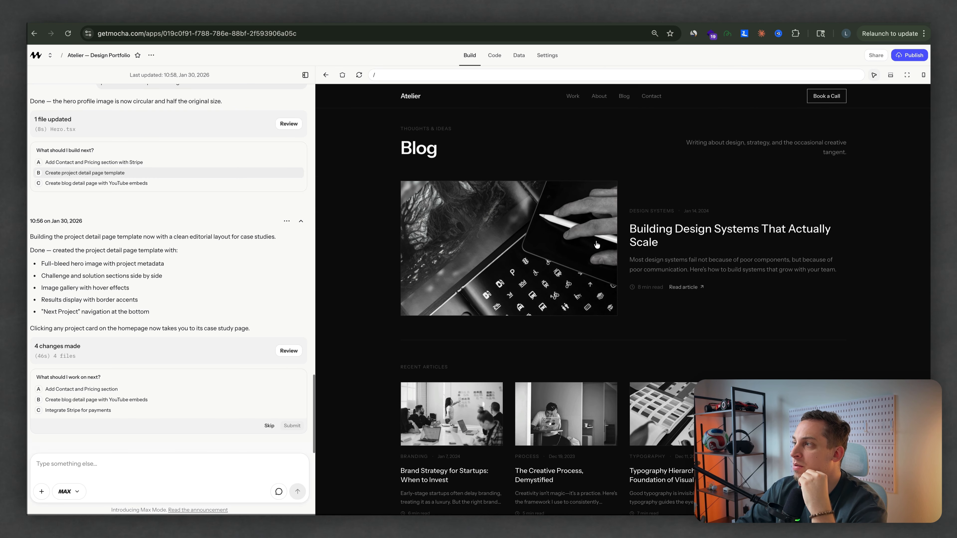
click(119, 403)
click(287, 426)
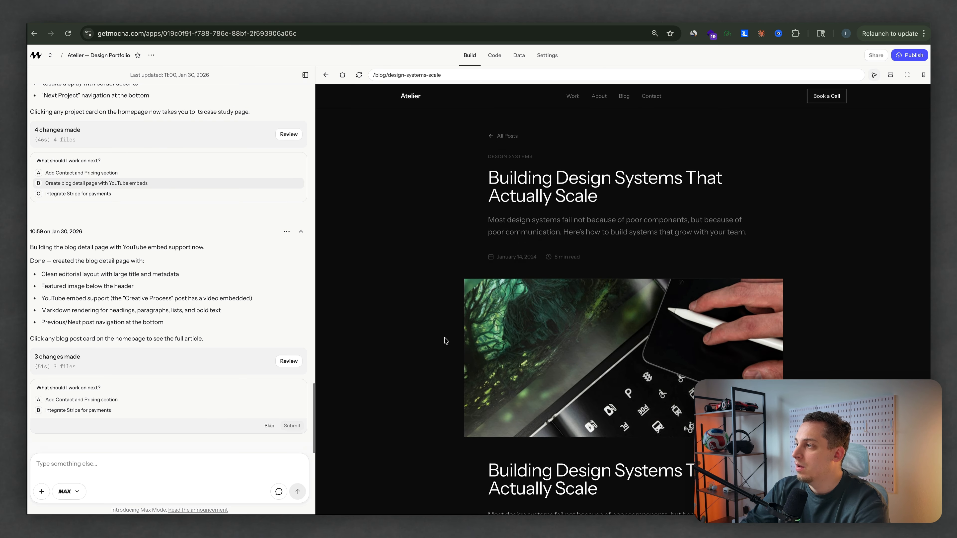
Step: Review the "Building Design Systems That Actually Scale" post and submit the suggestion "Add Contact and Pricing section"
scroll(445, 338, down, 15)
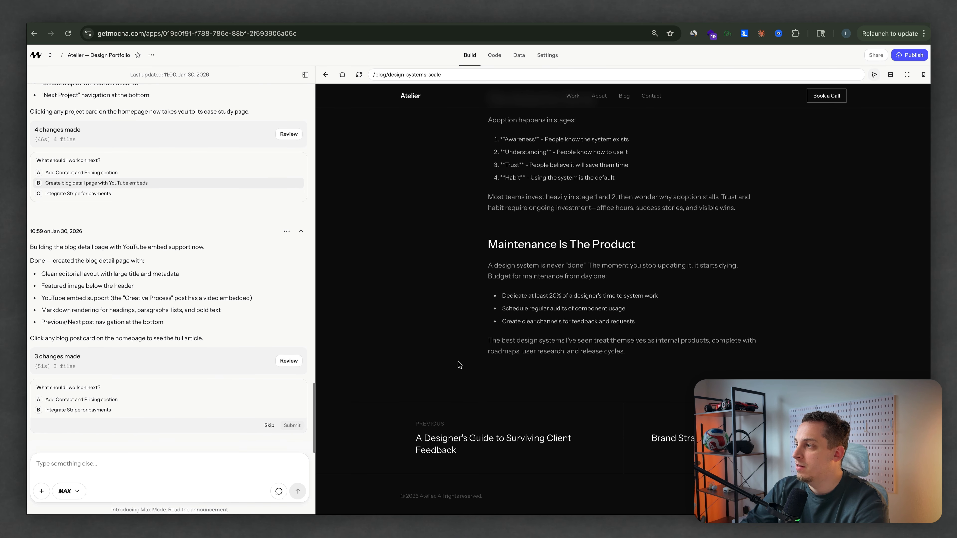
click(675, 427)
scroll(605, 393, up, 3)
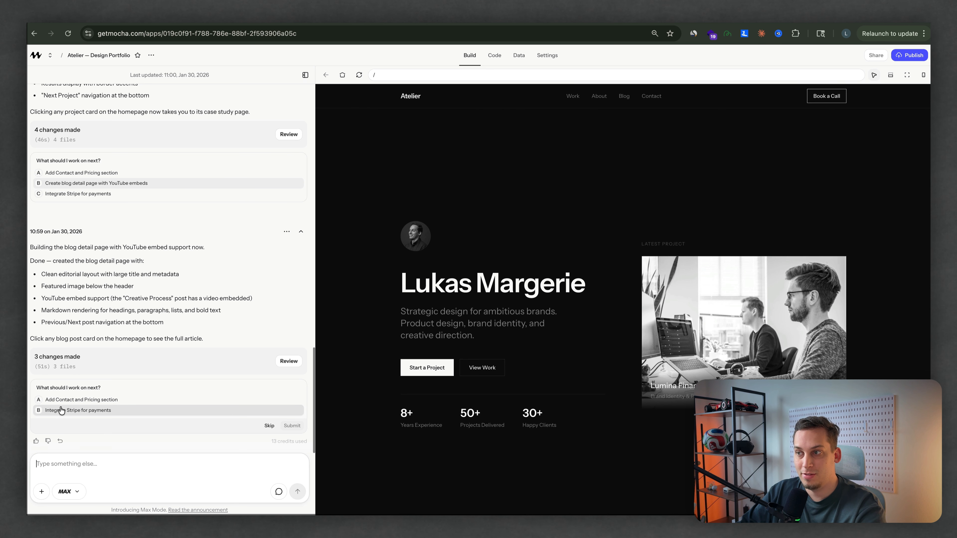
click(57, 400)
click(292, 426)
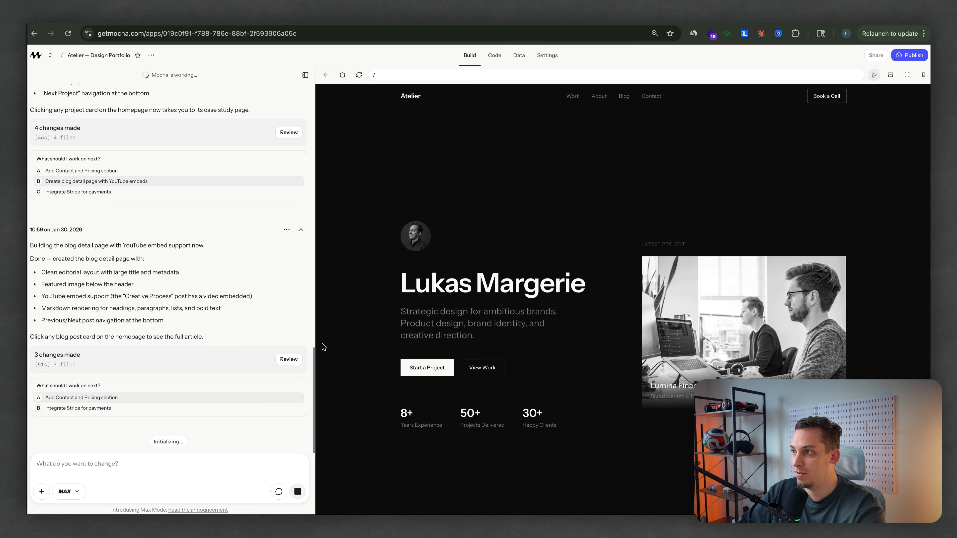
Step: Examine the new Contact & Pricing section, including its two pricing cards, contact details and custom project call to action
scroll(347, 383, down, 10)
scroll(347, 383, down, 3)
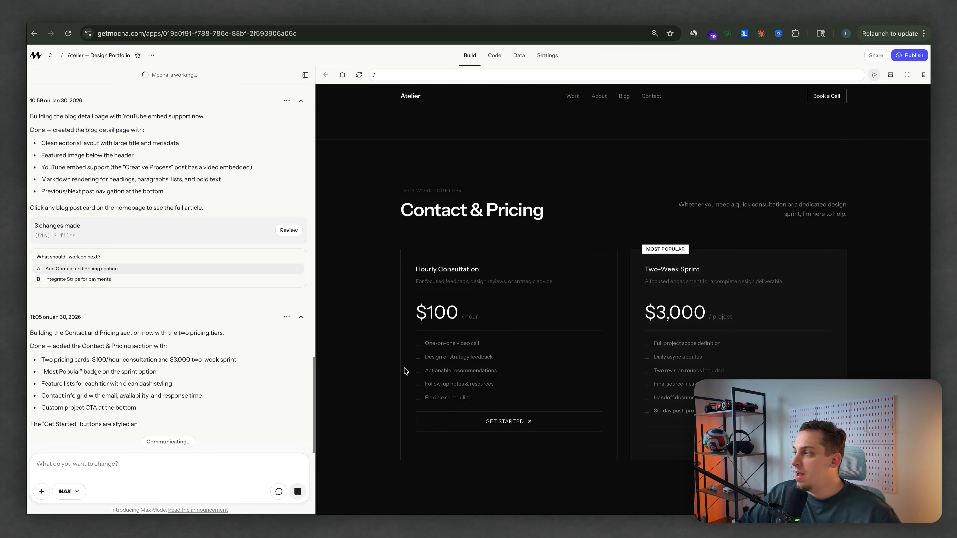
scroll(409, 373, down, 1)
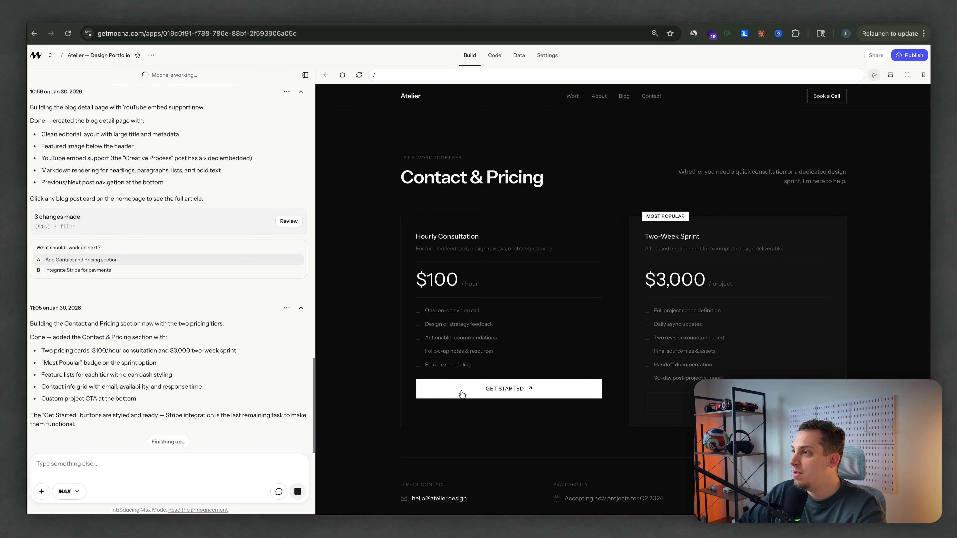
scroll(416, 338, down, 5)
scroll(416, 338, down, 5)
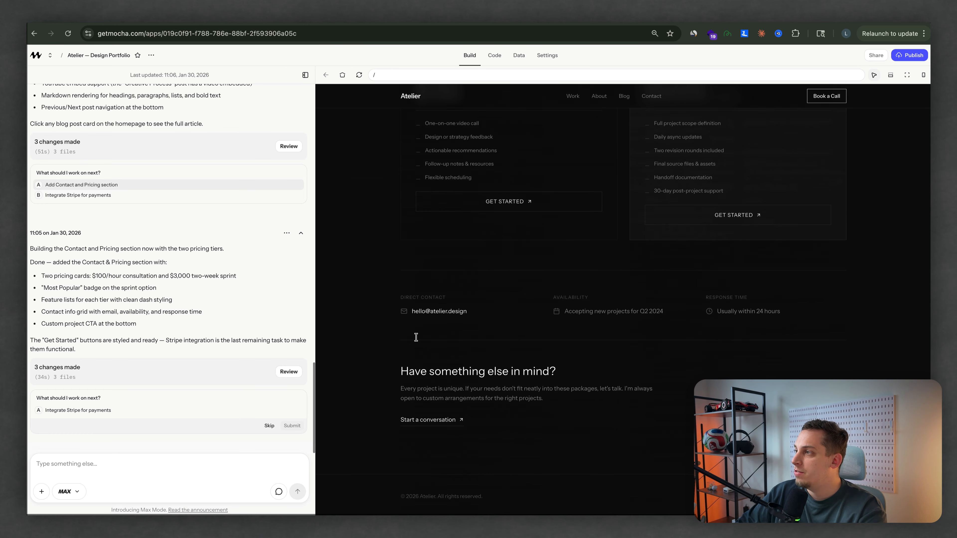
scroll(449, 341, up, 4)
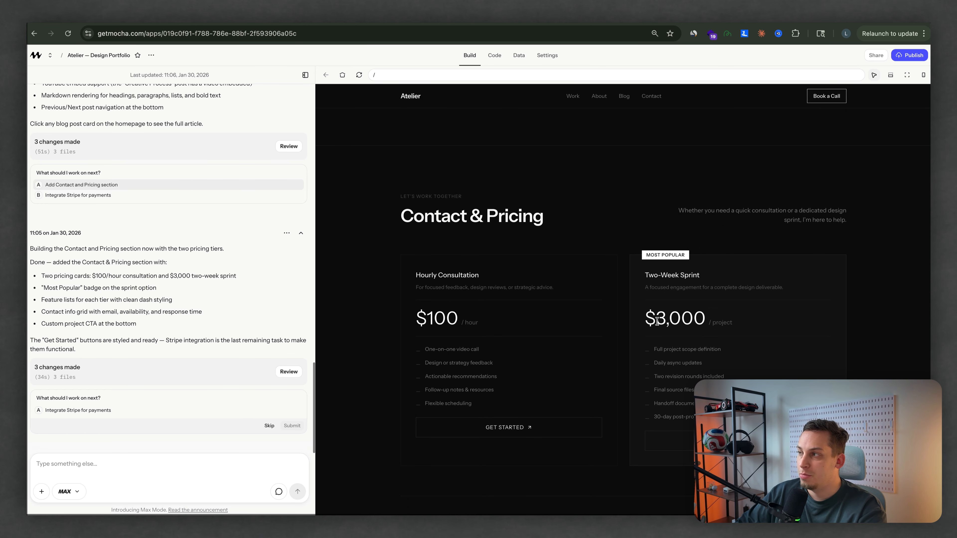
scroll(656, 322, down, 1)
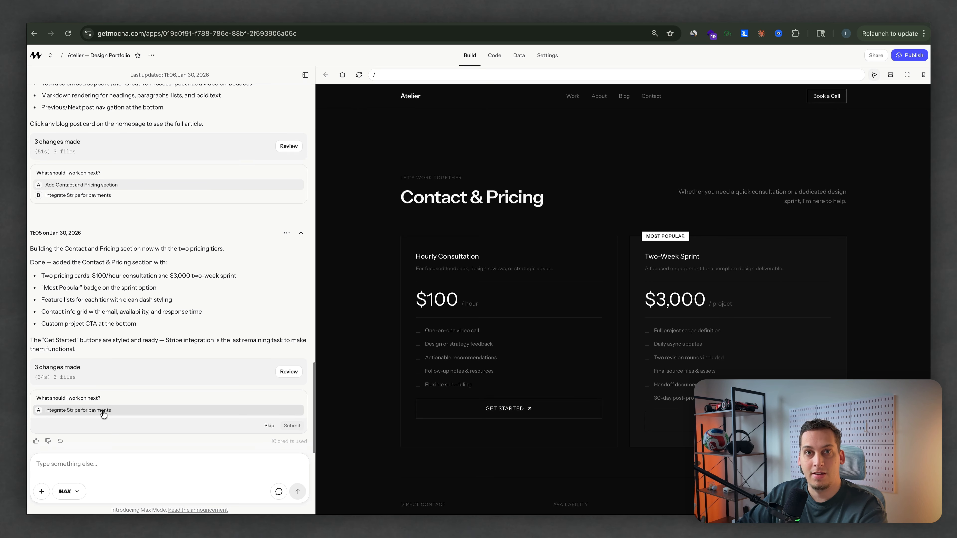
Step: Choose and submit the AI builder's suggestion "Integrate Stripe for payments"
click(104, 414)
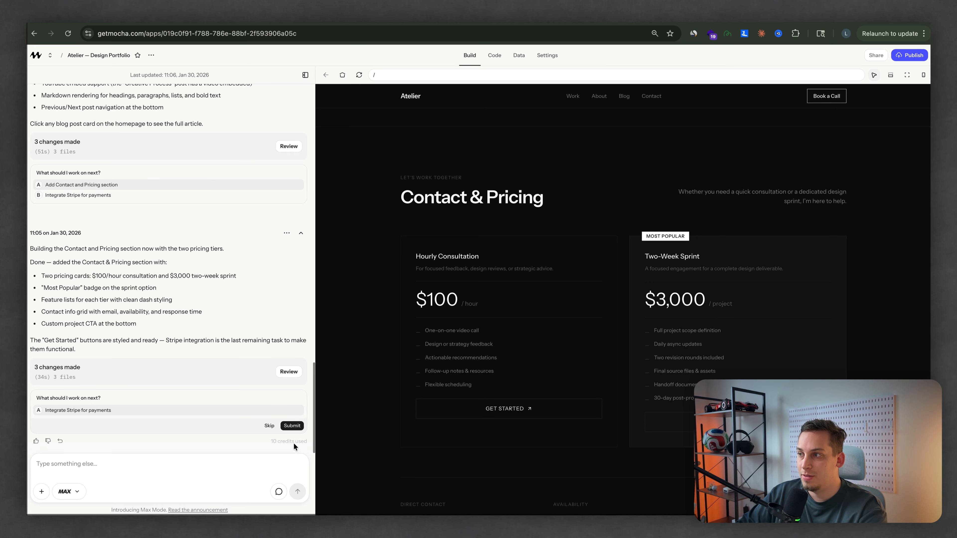
click(292, 425)
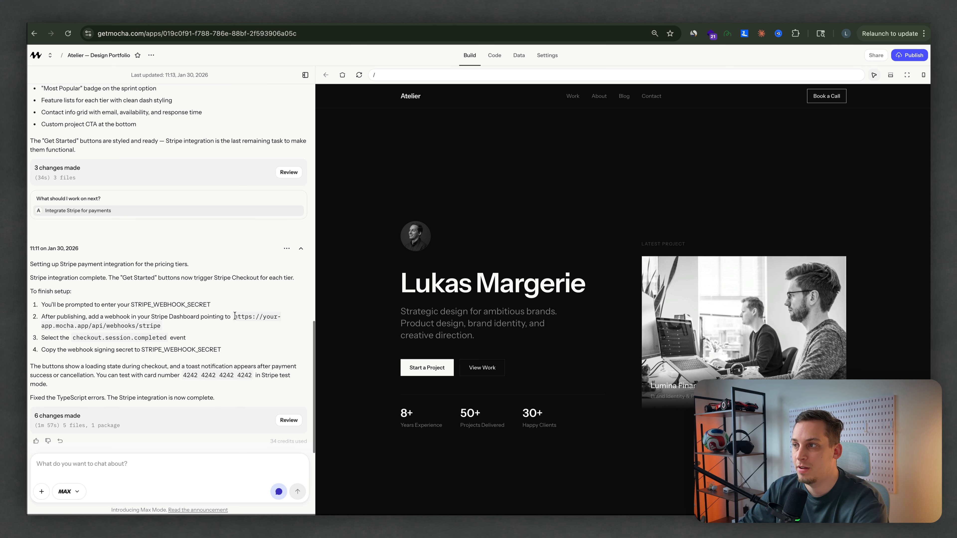
Step: Copy the webhook URL from the setup instructions, enter it as the endpoint URL of Stripe's "test" event destination, and continue
drag(233, 316, 175, 330)
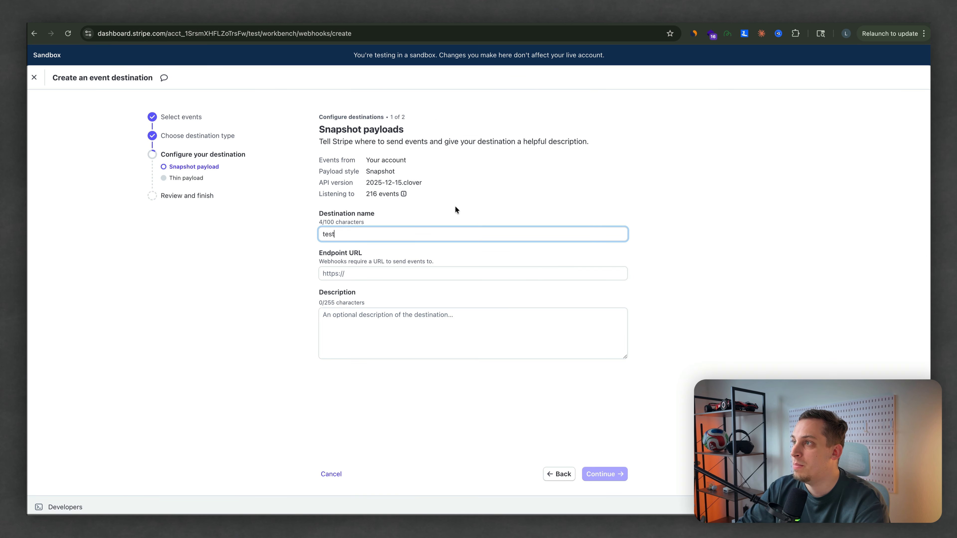
click(358, 271)
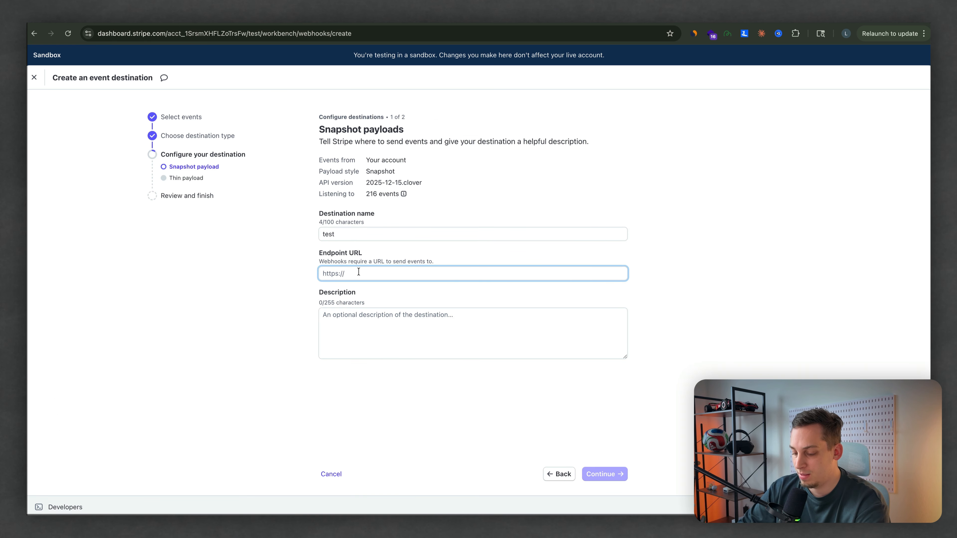
key(super+v)
click(608, 475)
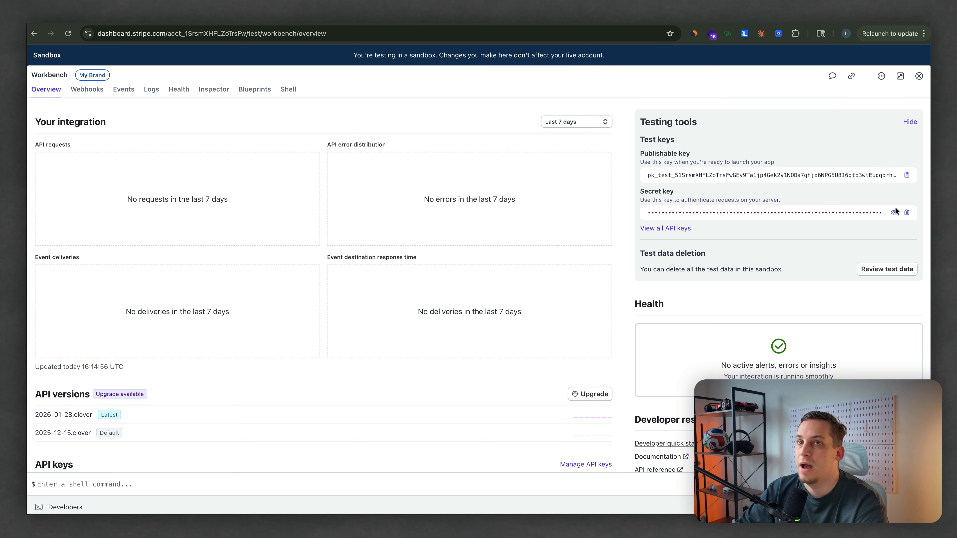
Step: Copy the sandbox secret key from Stripe, save it as the STRIPE_SECRET_KEY value in the Mocha project's secrets, and return to the build view
click(906, 213)
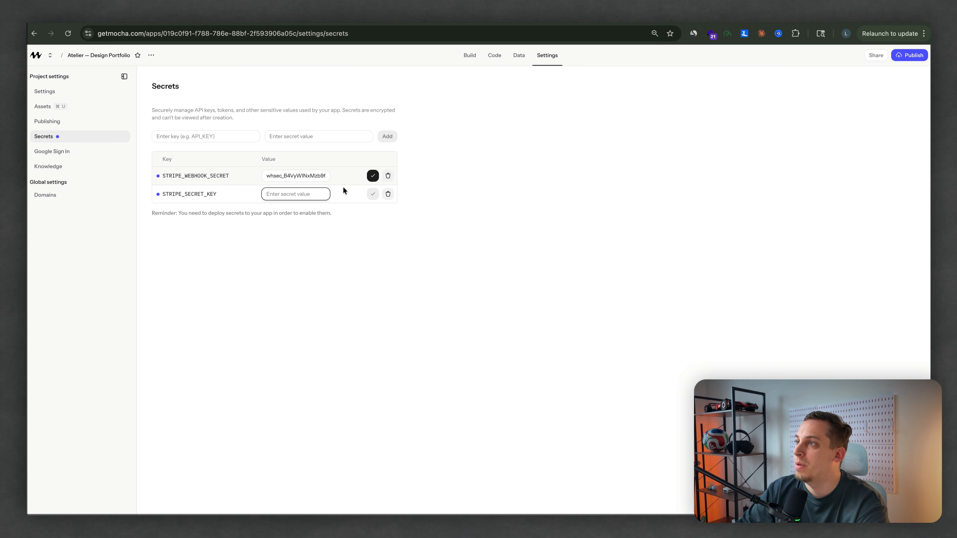
key(super+v)
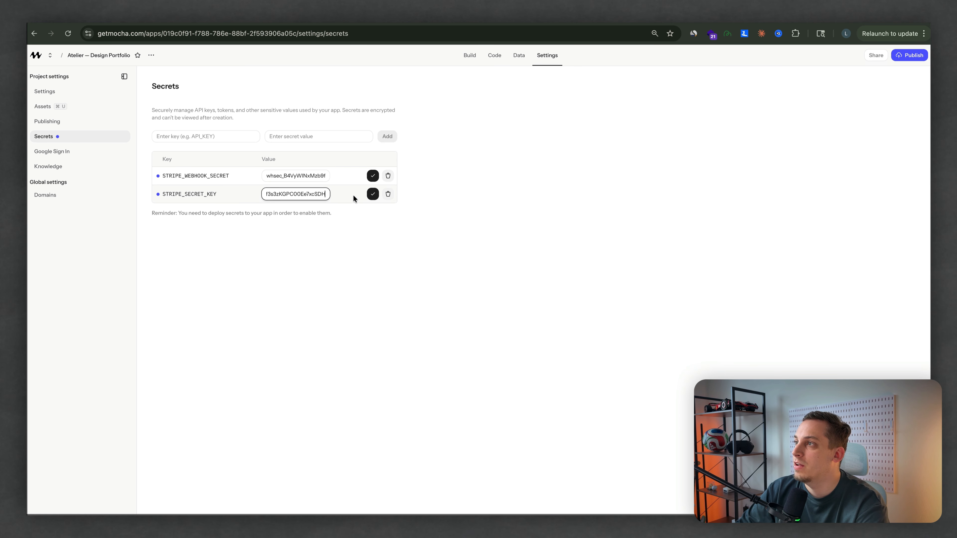
click(372, 194)
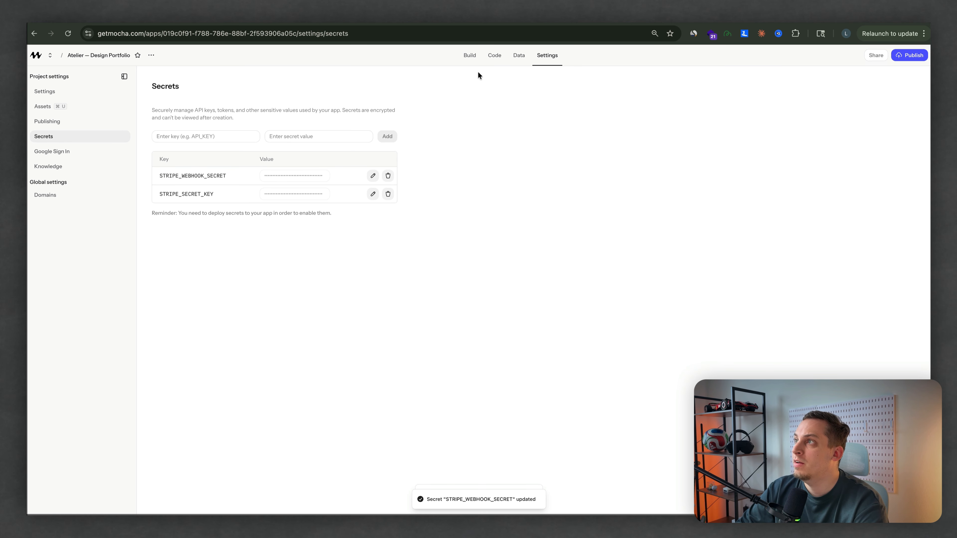
click(470, 55)
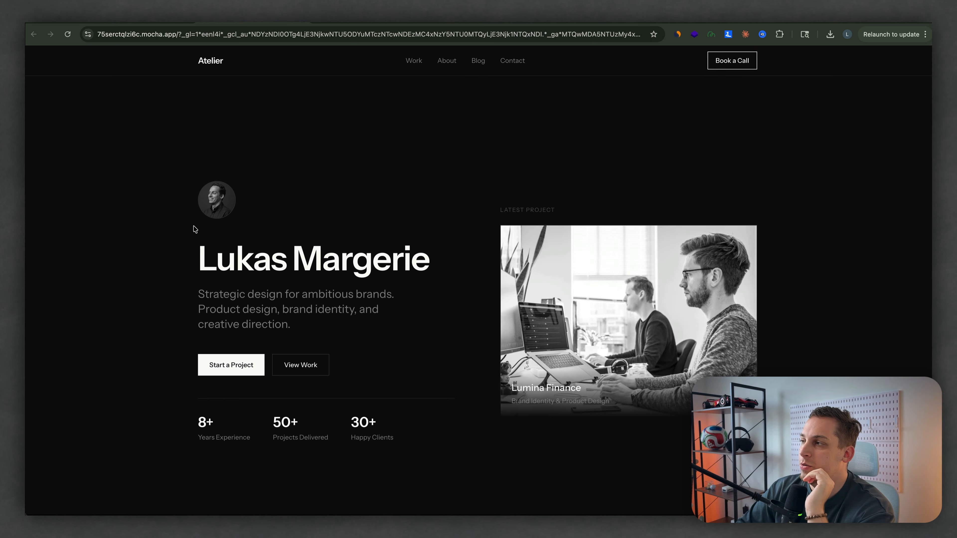
Step: Test the Hourly Consultation checkout from the published site's Contact & Pricing section and go back to the site
scroll(195, 228, down, 3)
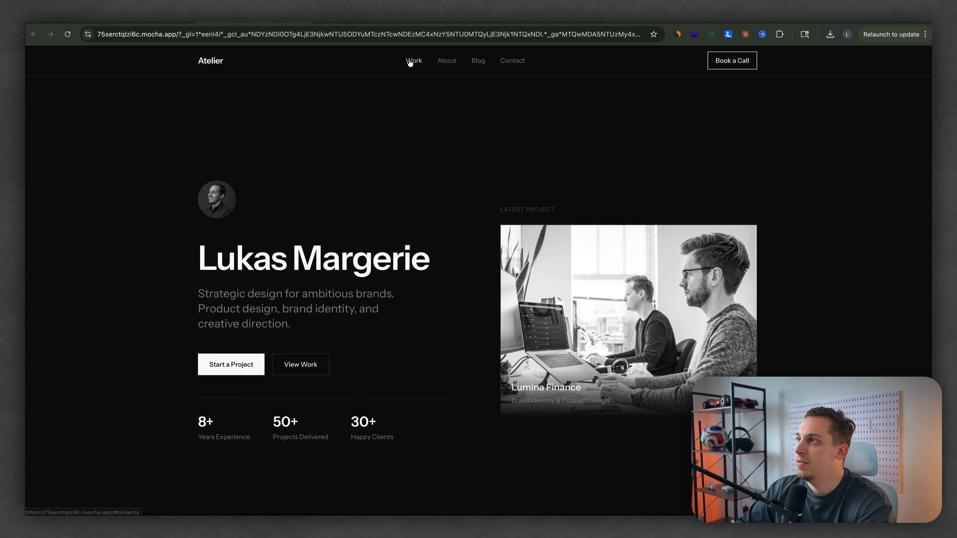
click(448, 61)
click(479, 63)
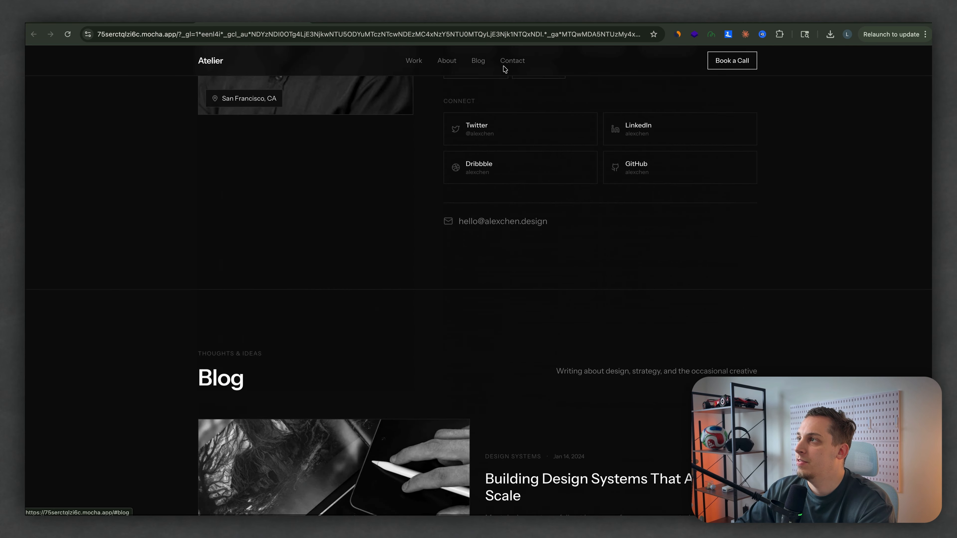
click(509, 62)
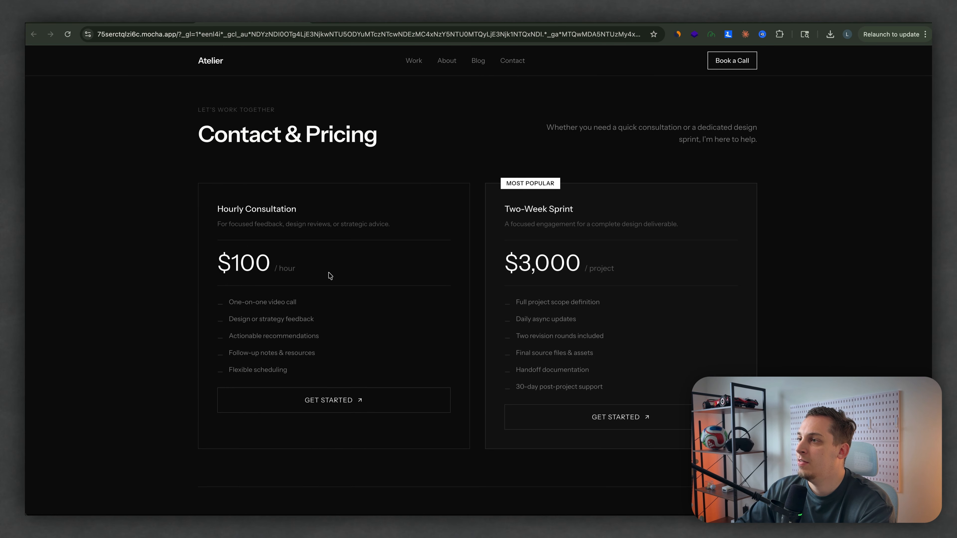
click(324, 398)
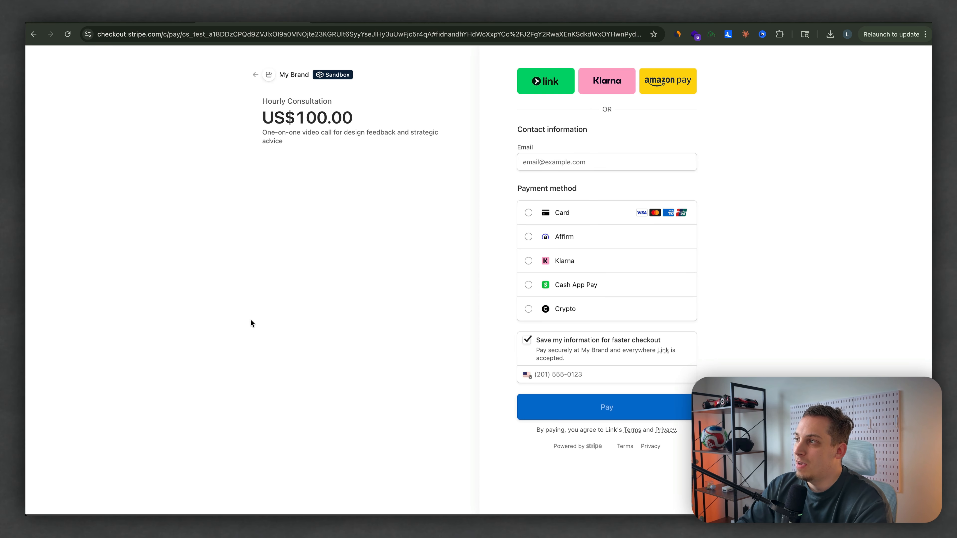
click(254, 77)
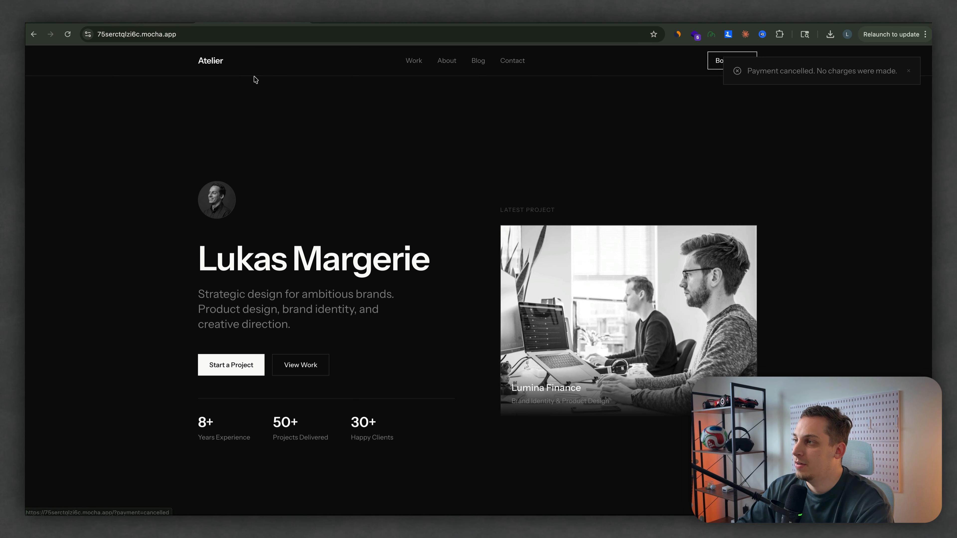
Step: Examine the published Lumina Finance case study from challenge to results and continue to the Noir Studio project
scroll(417, 393, down, 10)
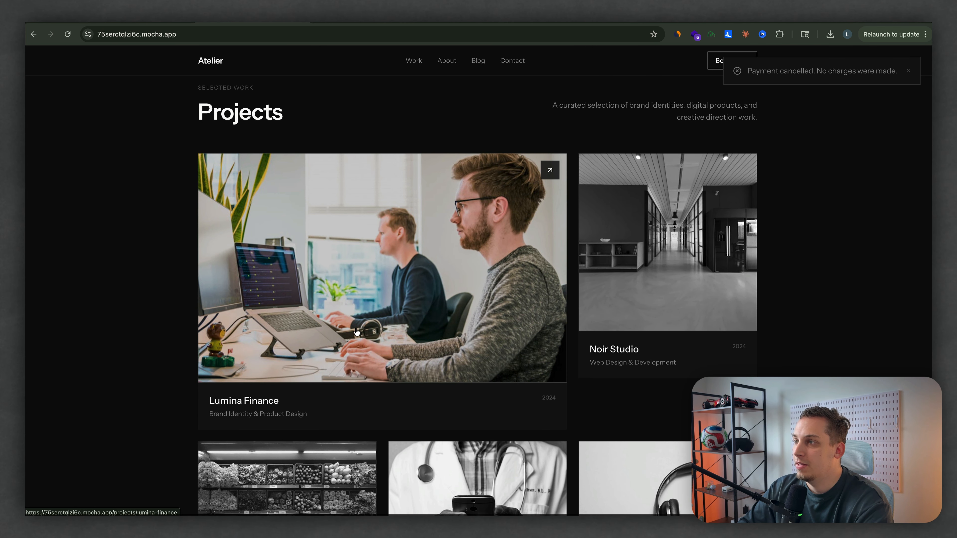
click(355, 332)
scroll(355, 331, down, 10)
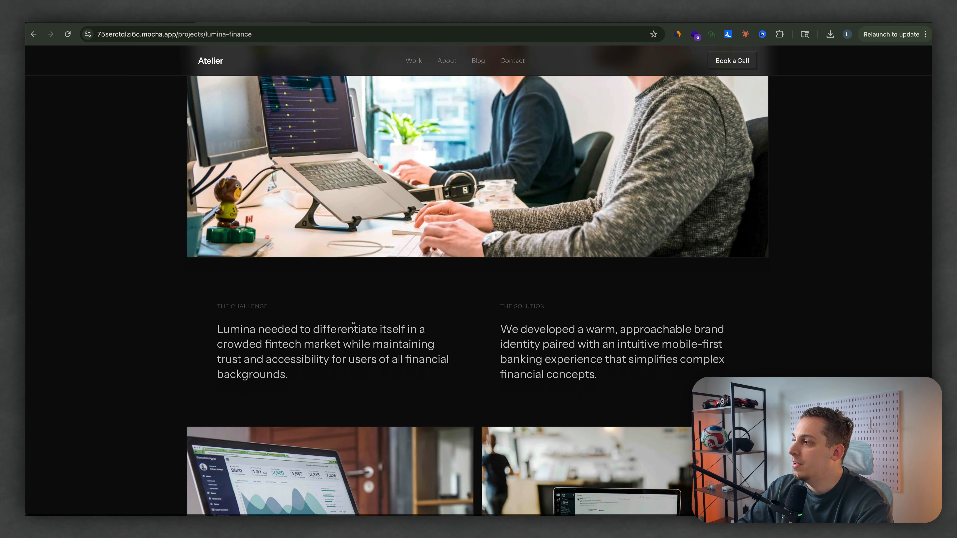
scroll(355, 330, down, 5)
scroll(355, 330, up, 4)
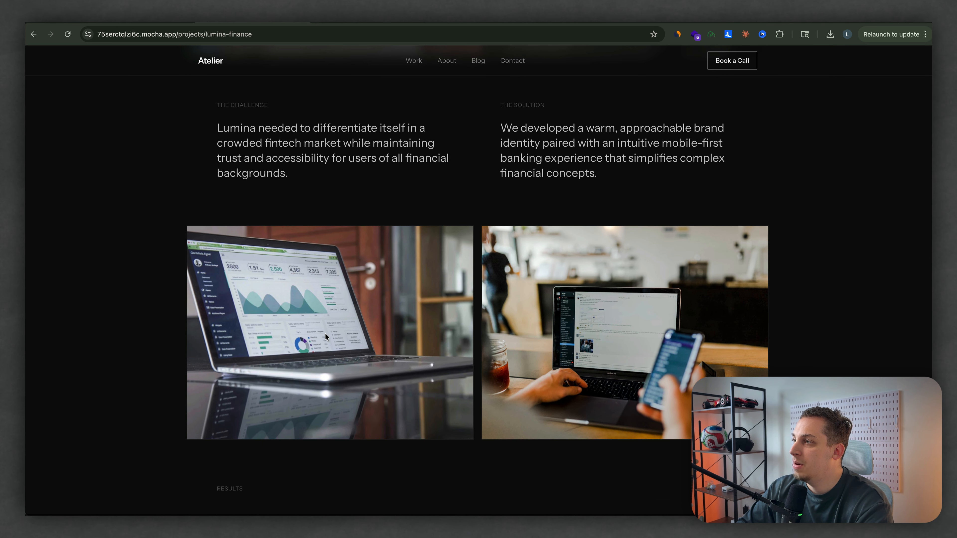
scroll(441, 356, up, 6)
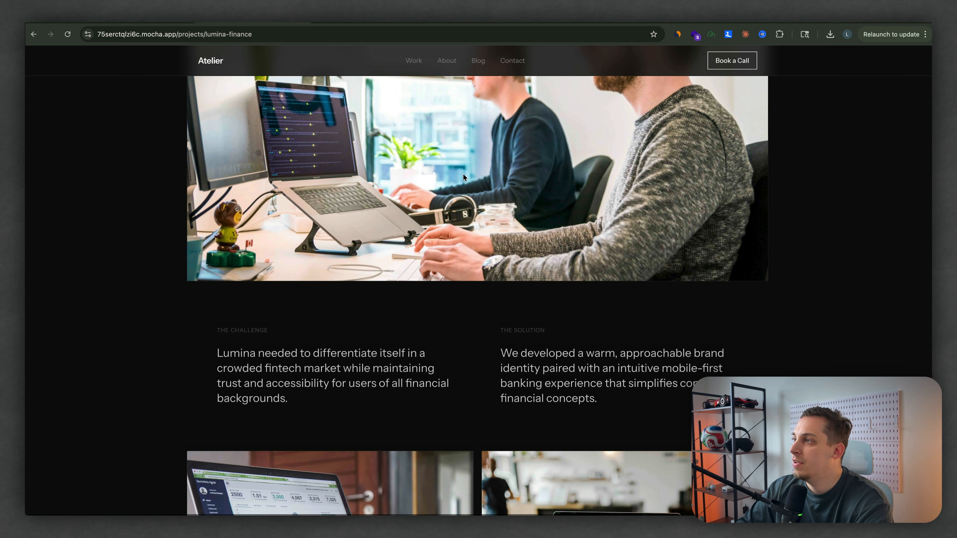
scroll(441, 355, down, 13)
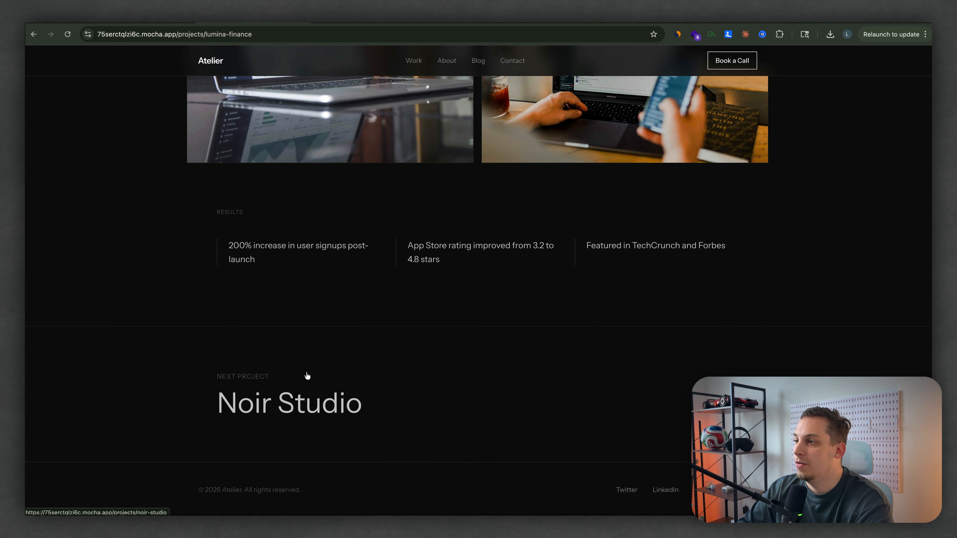
click(375, 382)
scroll(376, 300, down, 15)
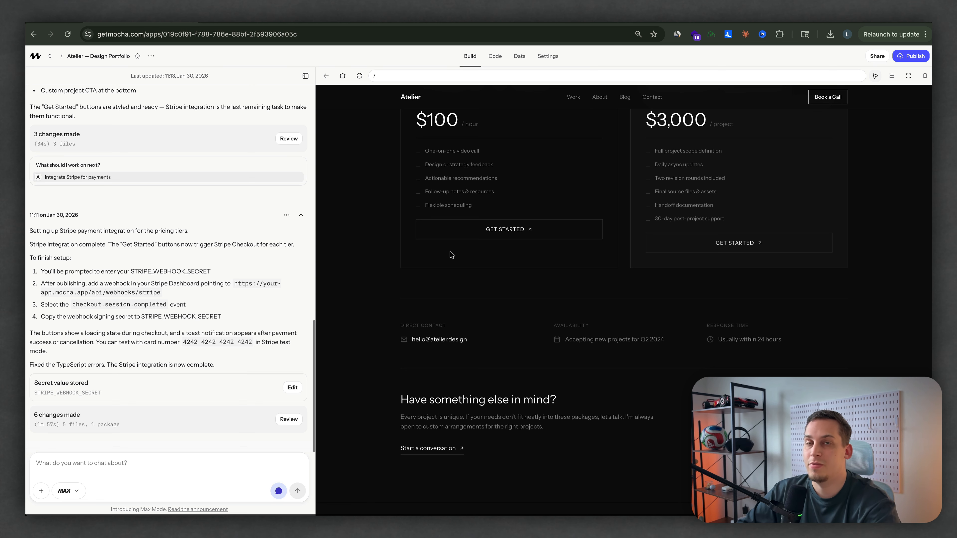
Step: Open the direct contact email for inline text editing in Mocha's site preview and dismiss the editor
click(877, 77)
click(438, 339)
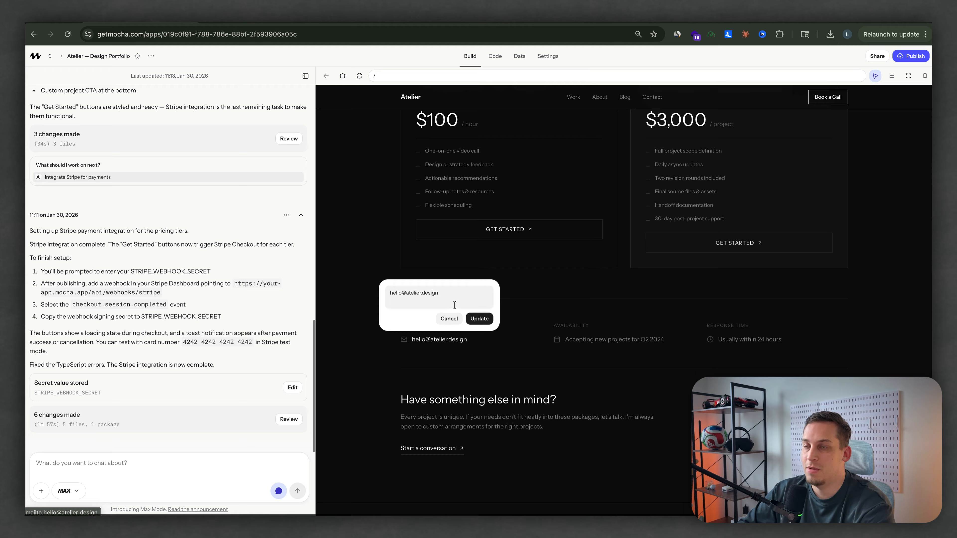
click(510, 309)
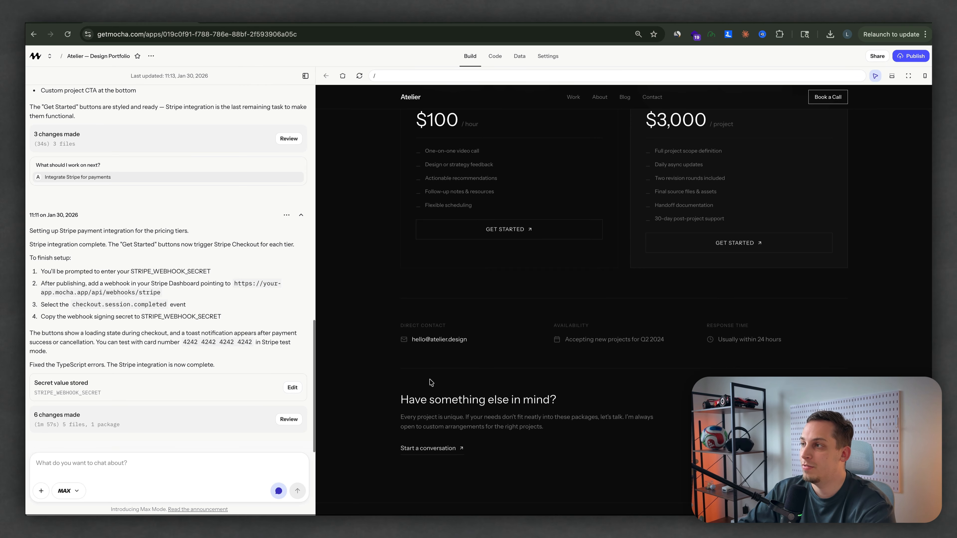
Step: Submit the prompt "lets create an admin panel for me to add/remove and edit projects, blogs and pricing"
scroll(431, 383, up, 3)
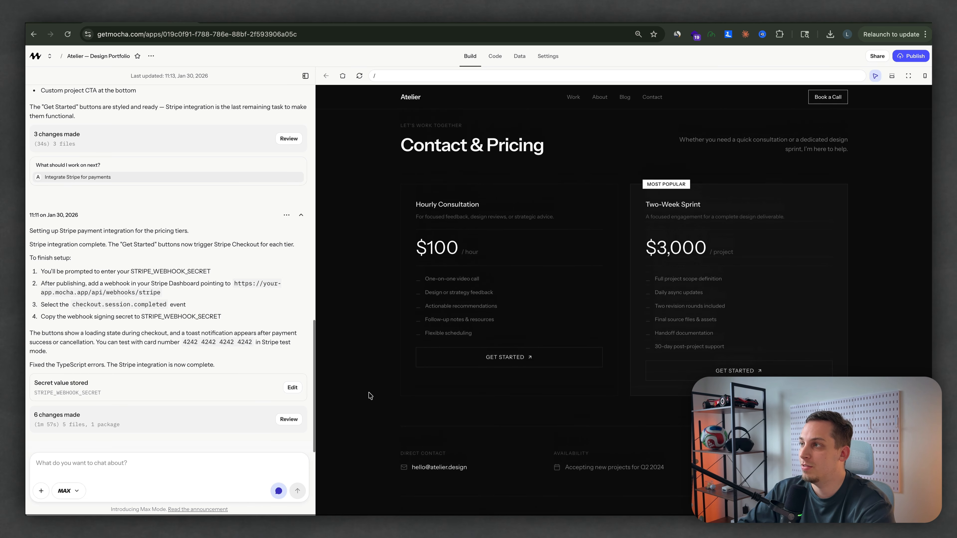
scroll(435, 276, up, 6)
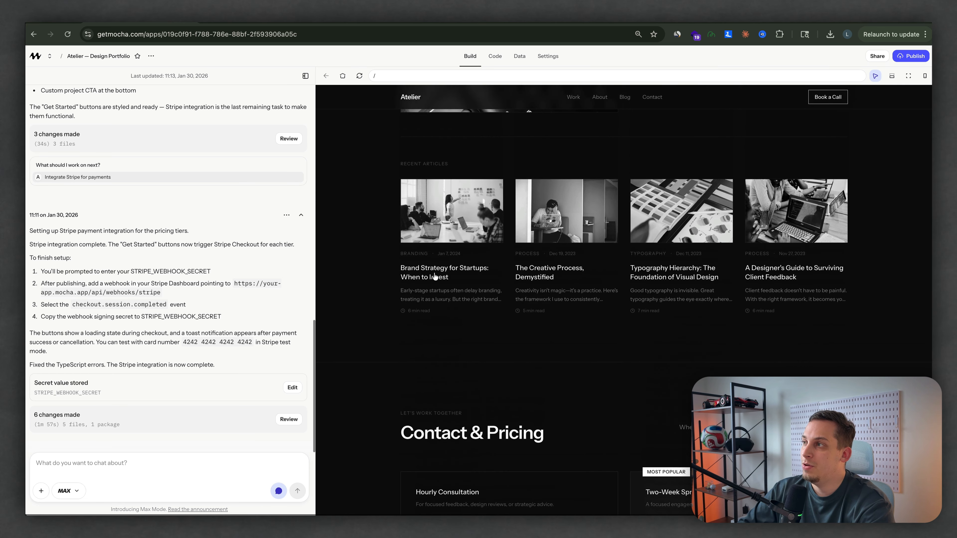
scroll(435, 277, up, 3)
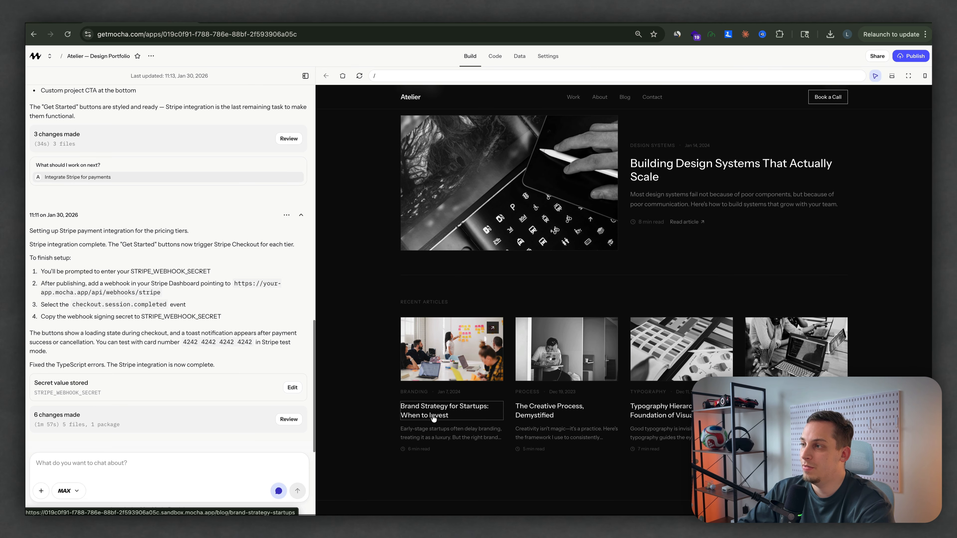
click(460, 419)
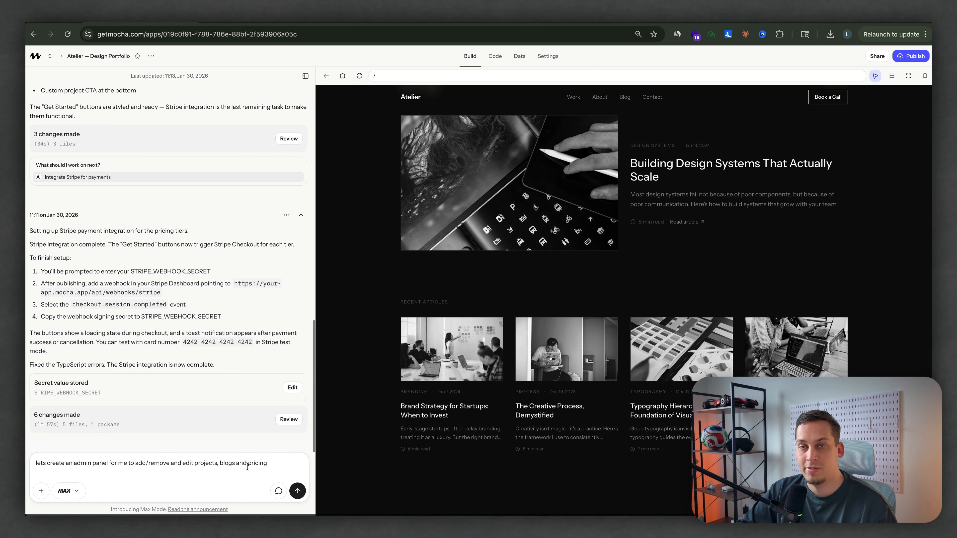
click(297, 491)
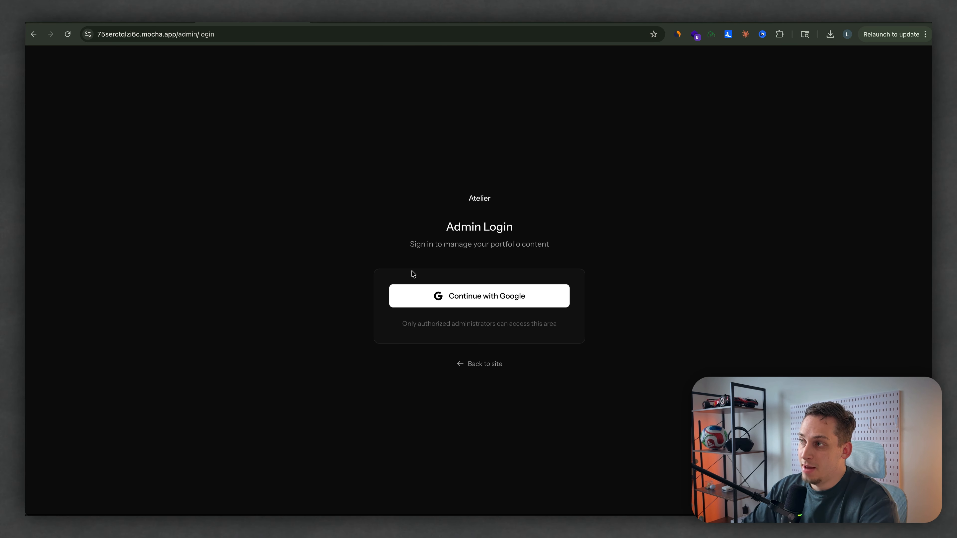
Step: Sign in to the published site's admin panel with Google and open the new project form from the Projects page
click(420, 307)
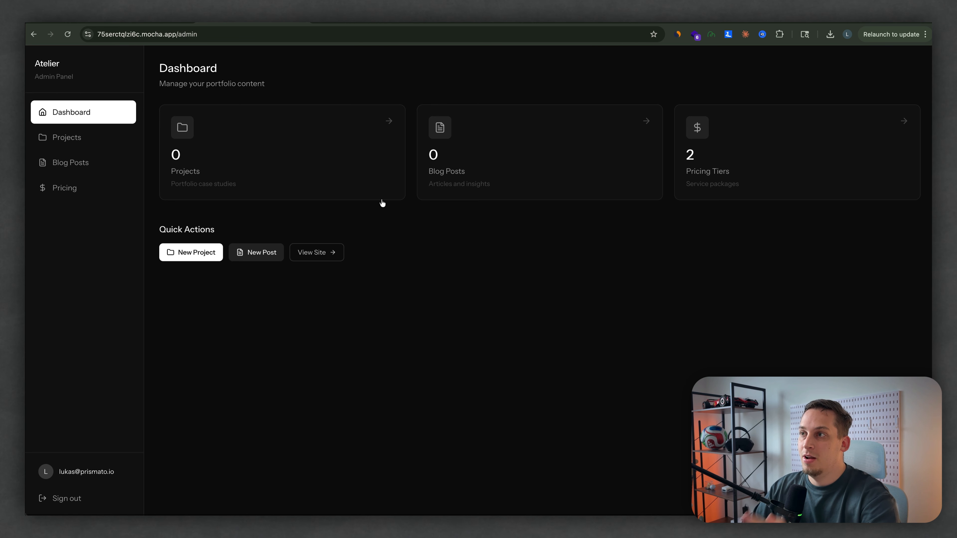
click(101, 142)
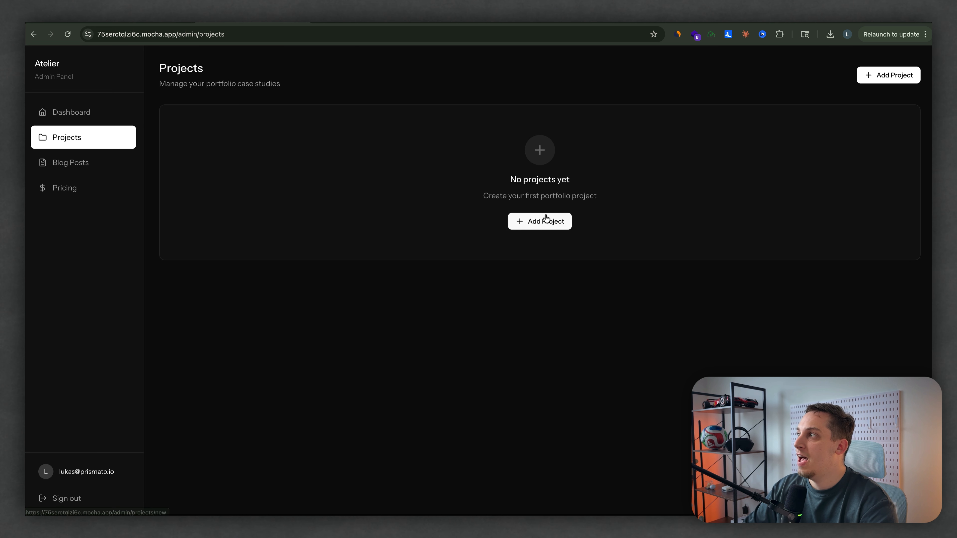
click(539, 222)
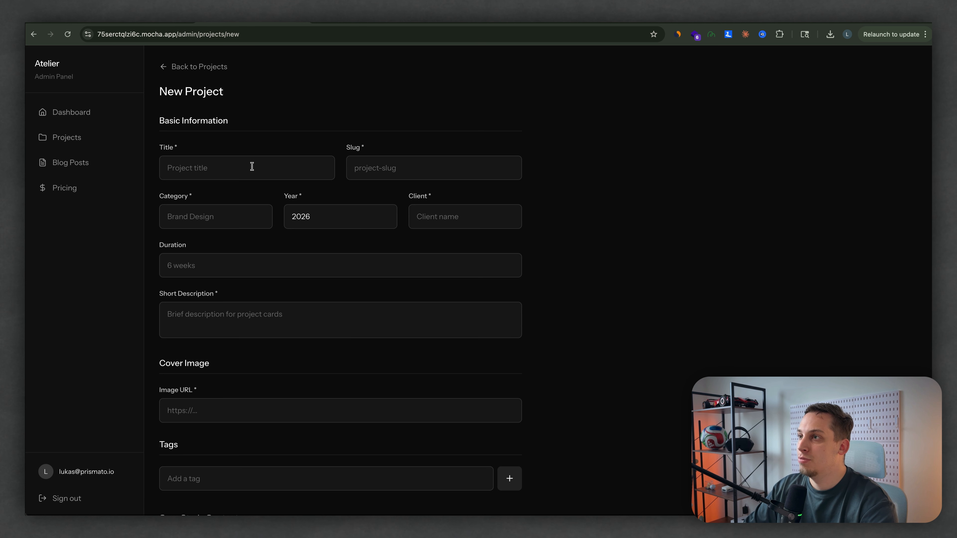
Step: Examine the new project form's basic information, cover image, case study, results and gallery fields, and return to the projects list
scroll(243, 185, down, 5)
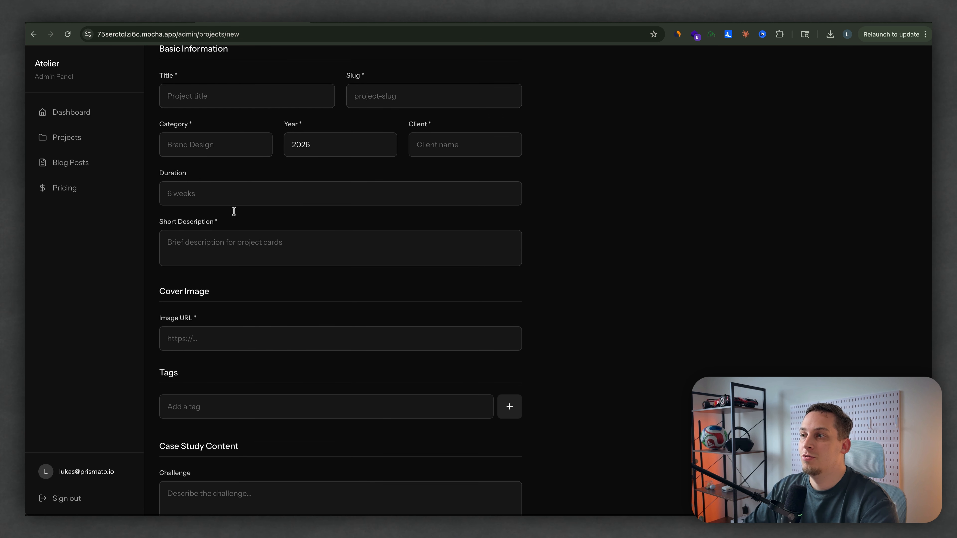
scroll(177, 284, down, 6)
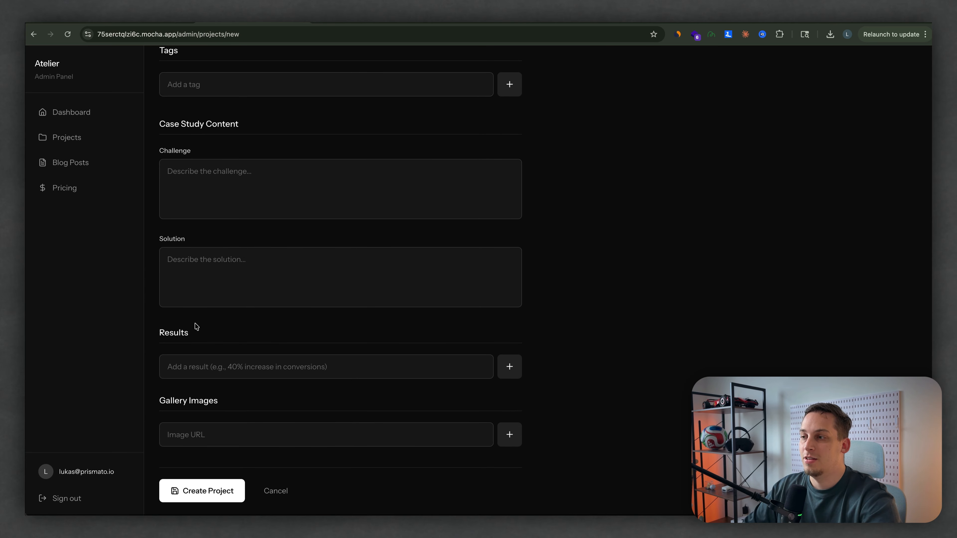
scroll(195, 326, up, 10)
scroll(196, 326, up, 2)
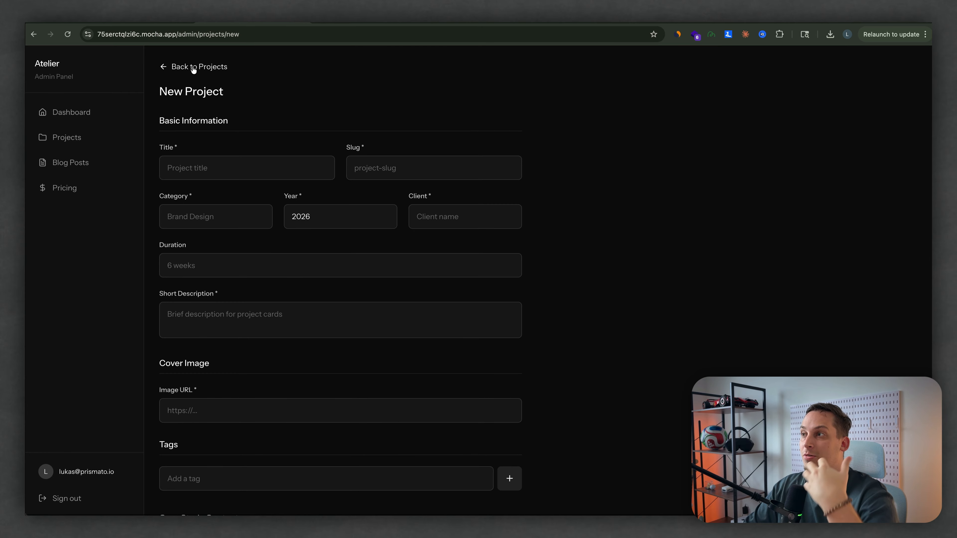
click(210, 66)
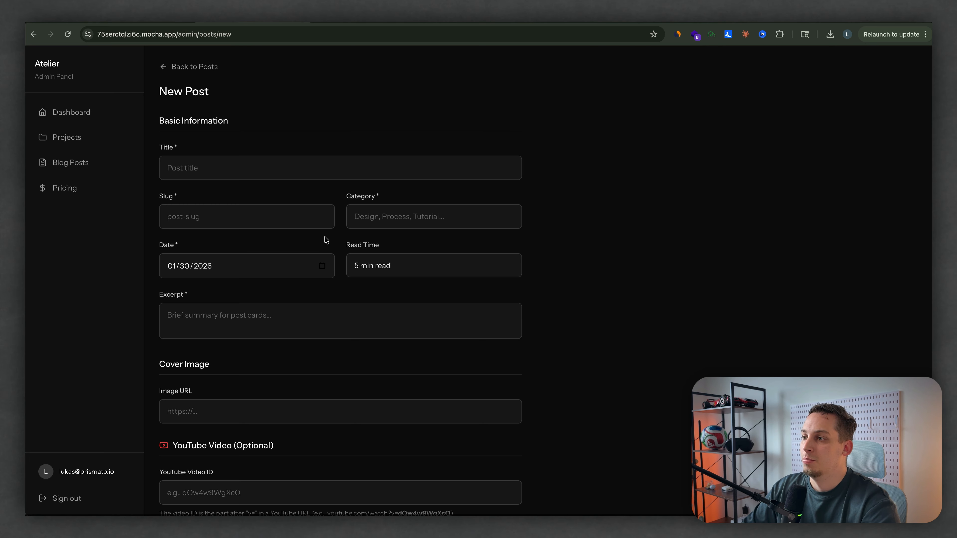
scroll(325, 239, down, 5)
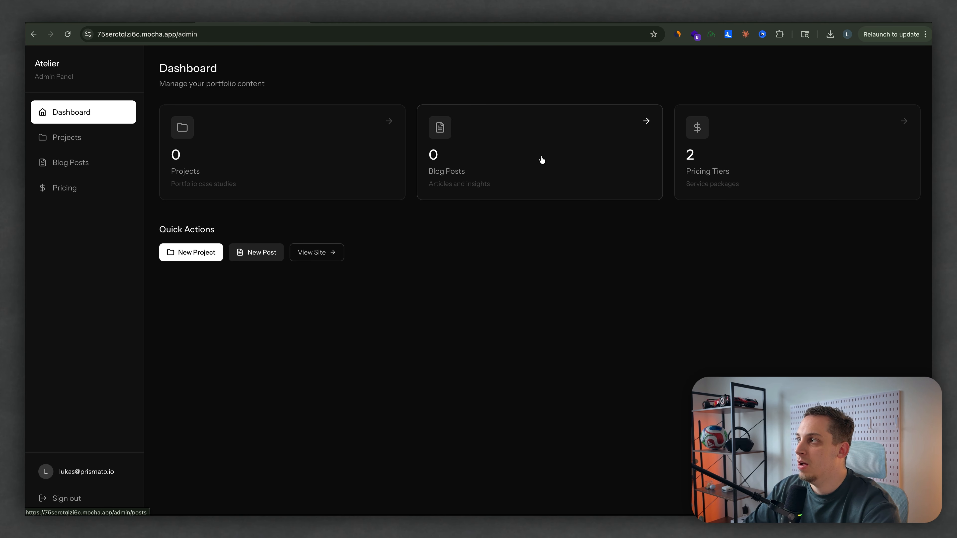
Step: Sign out of the admin panel and check the published site's Projects, Blog, Contact & Pricing and footer sections
click(62, 496)
click(464, 370)
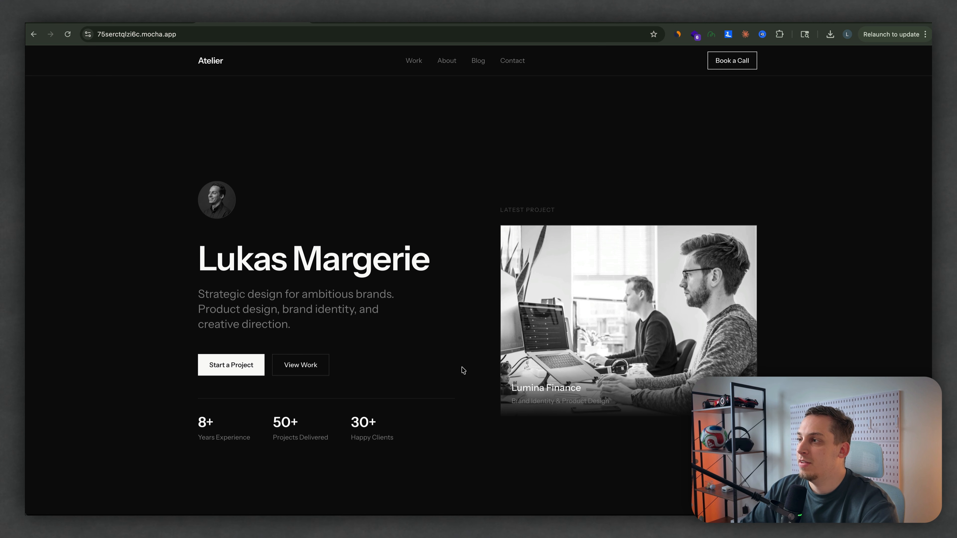
scroll(315, 467, down, 20)
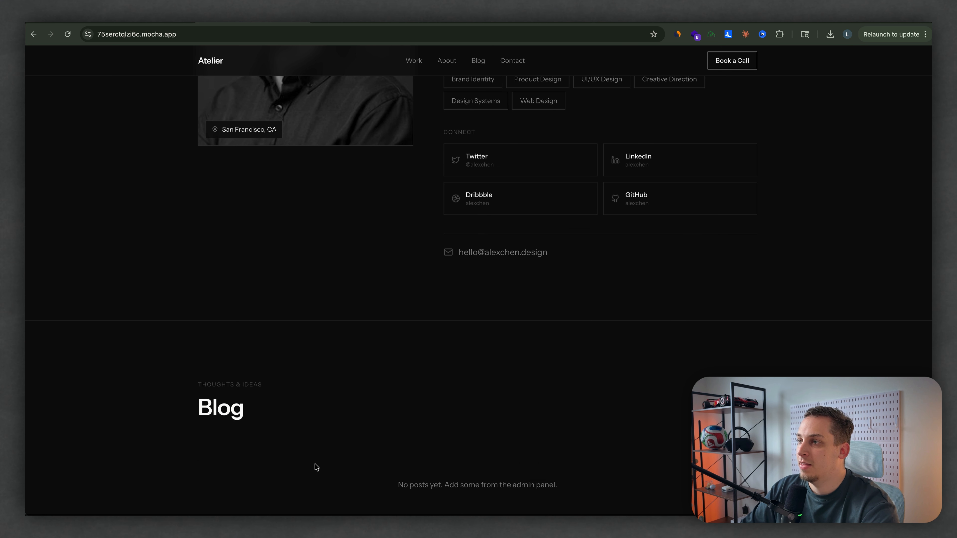
scroll(316, 467, up, 15)
scroll(307, 459, down, 3)
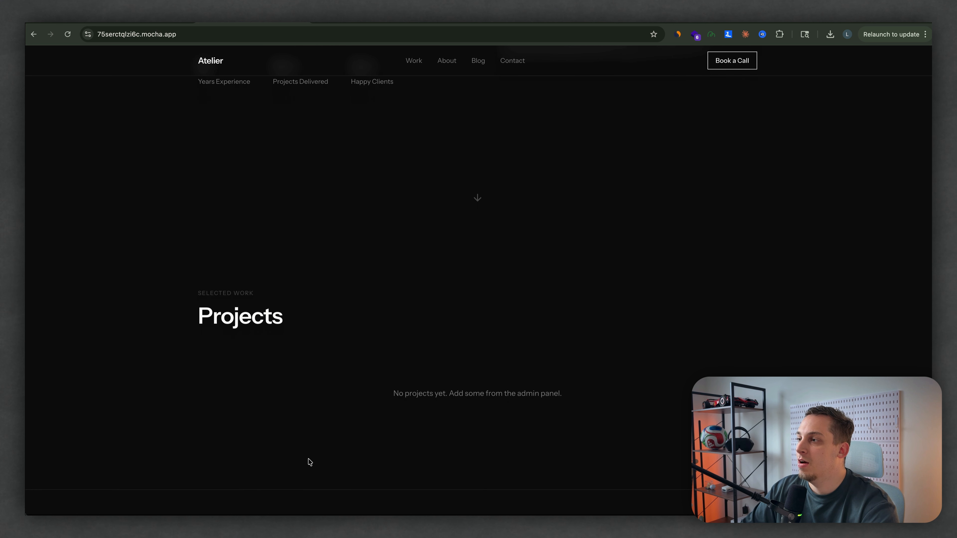
scroll(352, 389, down, 15)
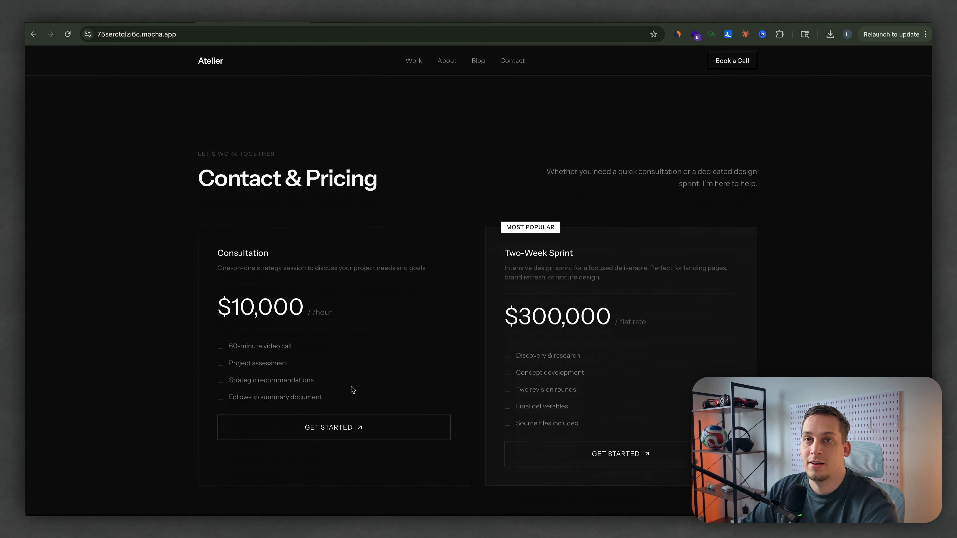
scroll(352, 389, down, 5)
scroll(352, 389, up, 1)
scroll(352, 389, down, 2)
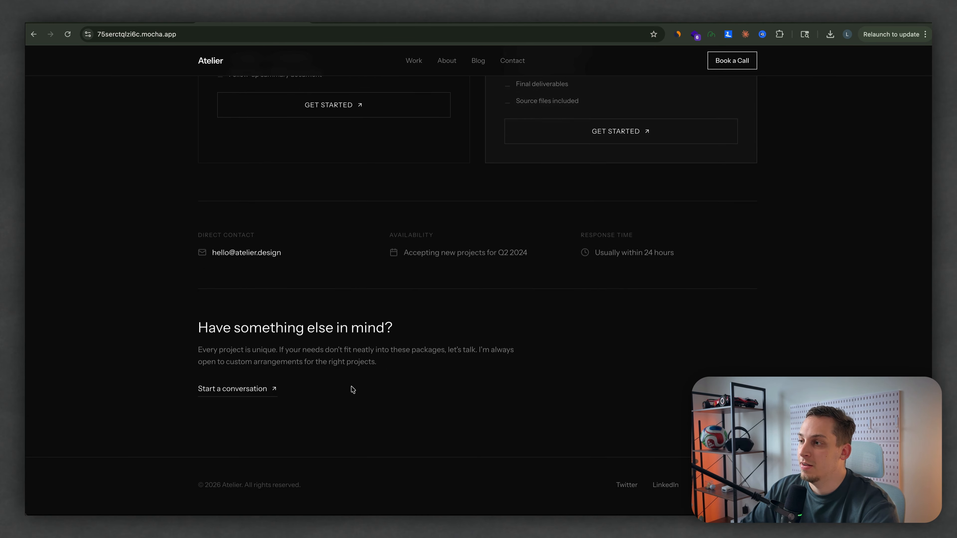
scroll(352, 388, up, 15)
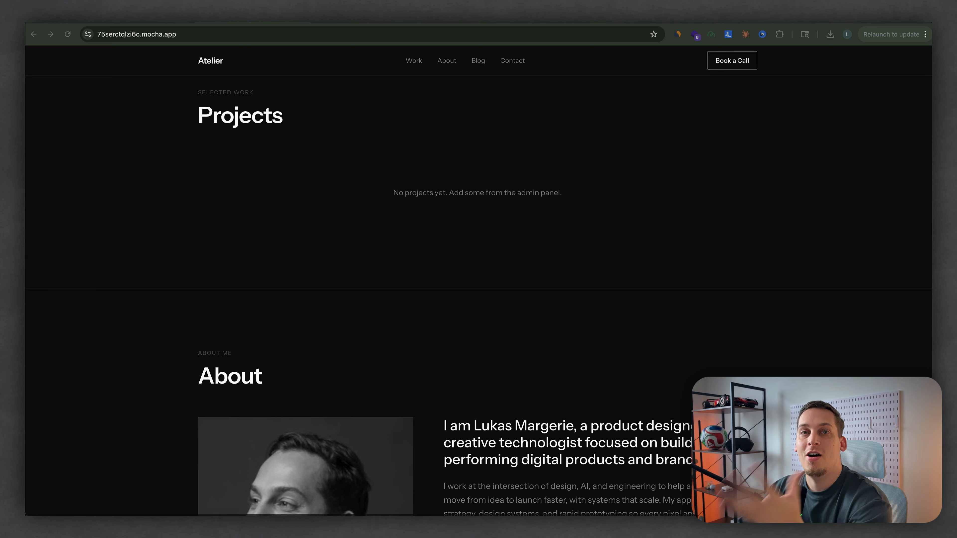
Step: Review the published portfolio's About section, pricing packages and direct contact details, and return to the hero section
scroll(235, 270, down, 5)
scroll(237, 269, up, 12)
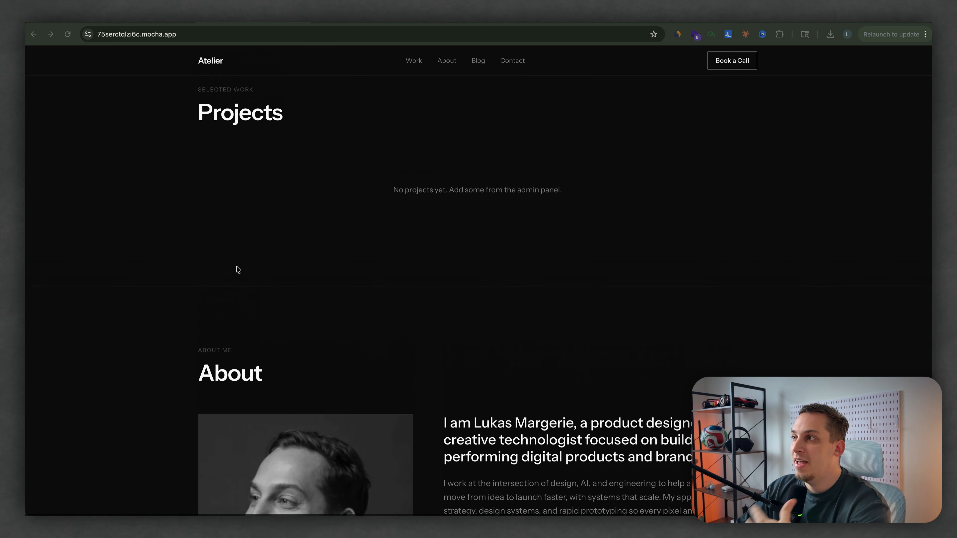
scroll(237, 269, down, 20)
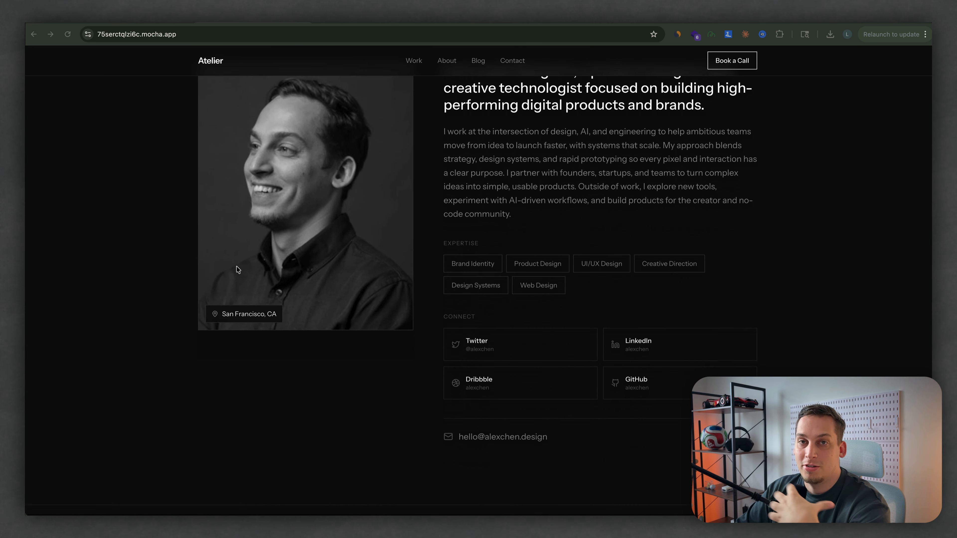
scroll(238, 269, down, 6)
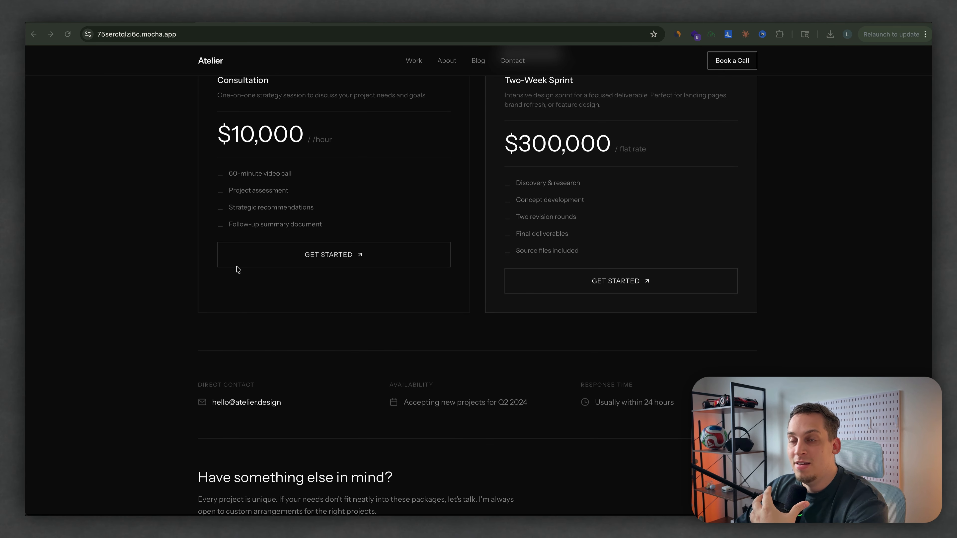
scroll(238, 269, down, 3)
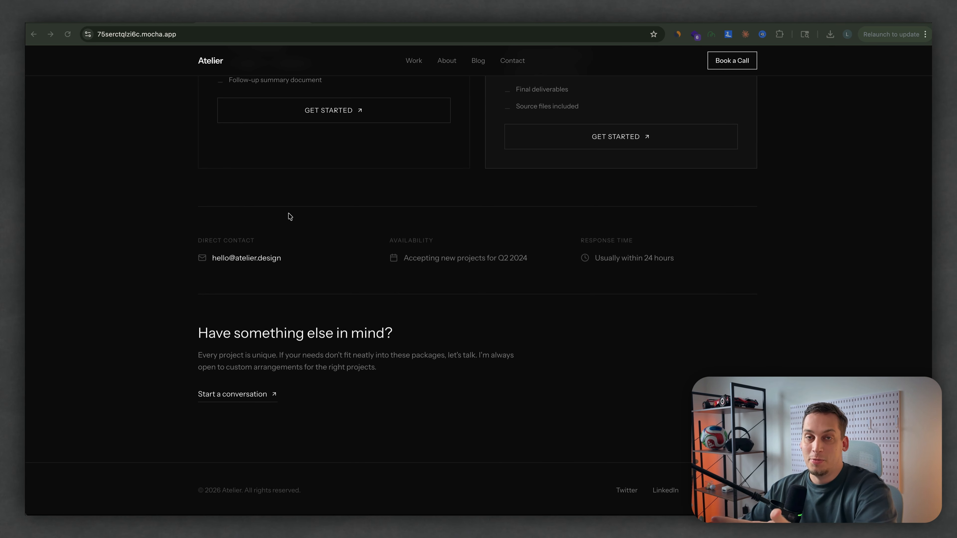
scroll(289, 216, up, 15)
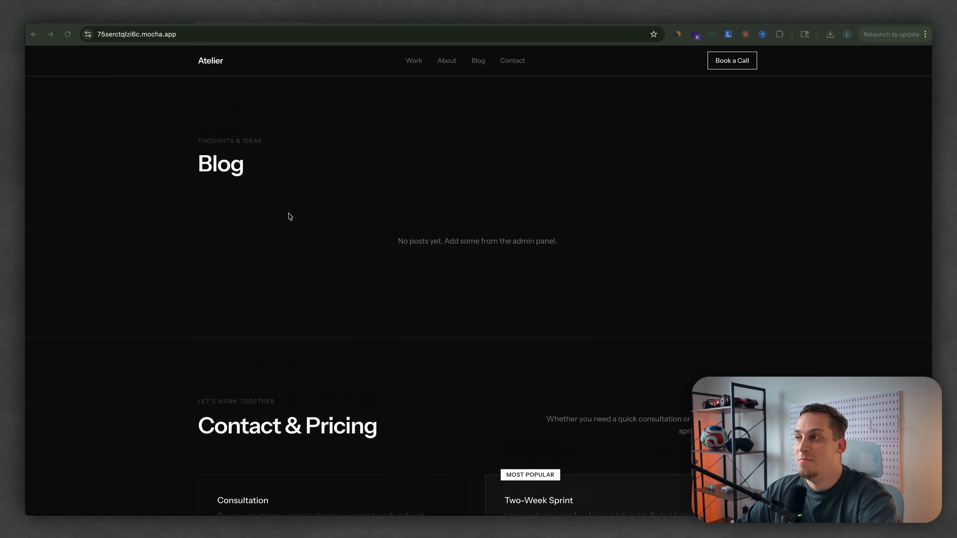
scroll(290, 216, up, 6)
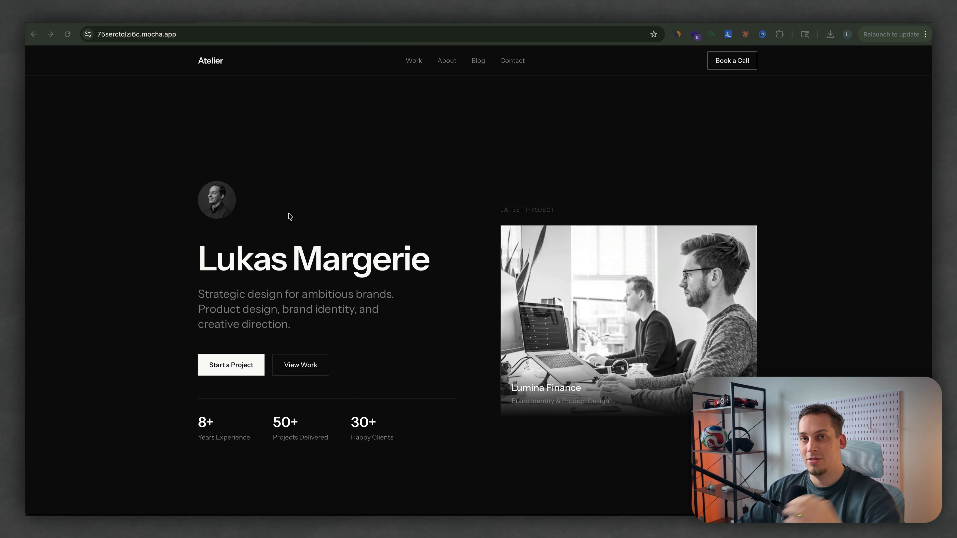